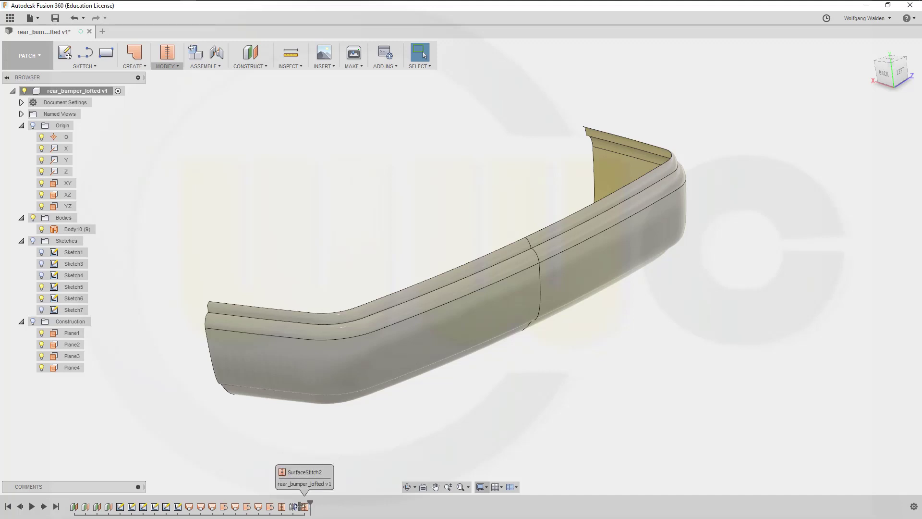
# Roll the timeline back to just after Loft1, leaving only the first lofted bumper strip
pyautogui.moveTo(310, 507); pyautogui.dragTo(191, 513)
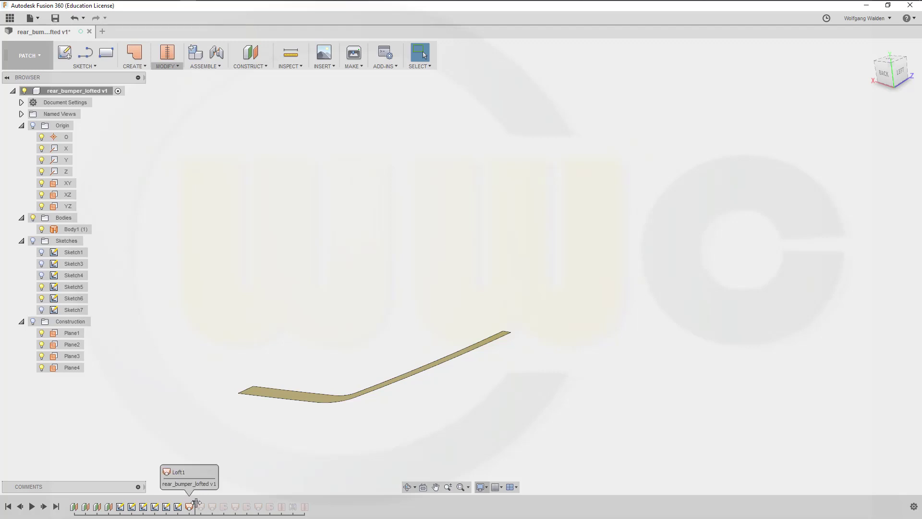
# Roll back before Loft1 and show Sketch1, Sketch3, Sketch4, Sketch6, Sketch7 and the Sketches folder
pyautogui.moveTo(195, 503); pyautogui.dragTo(183, 505)
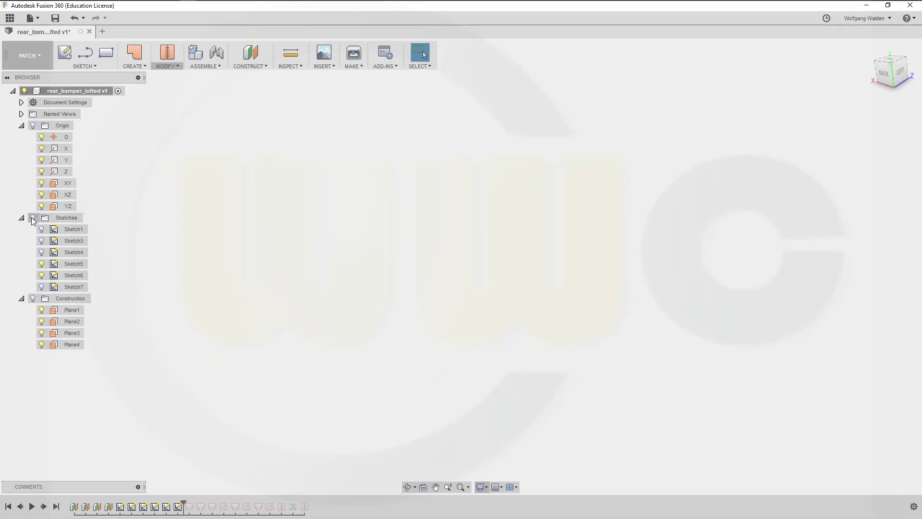
pyautogui.click(41, 230)
pyautogui.click(41, 241)
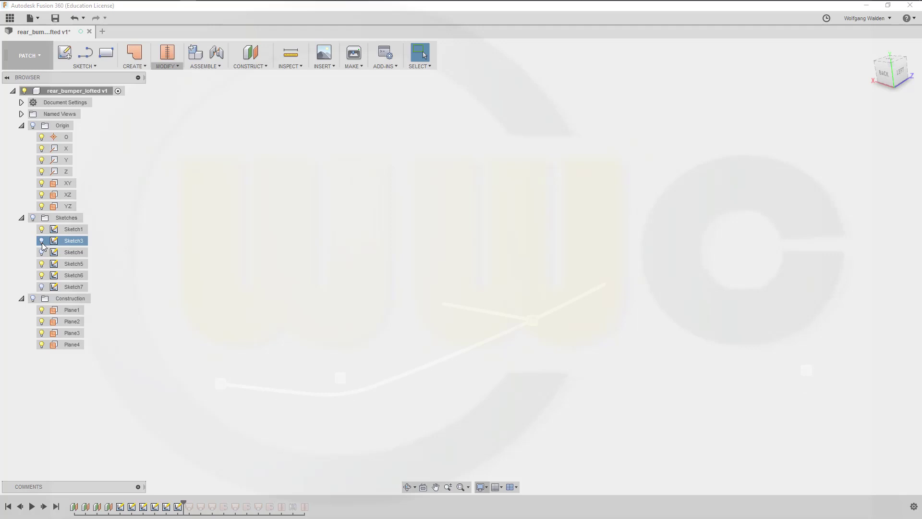
pyautogui.click(41, 253)
pyautogui.click(42, 275)
pyautogui.click(41, 287)
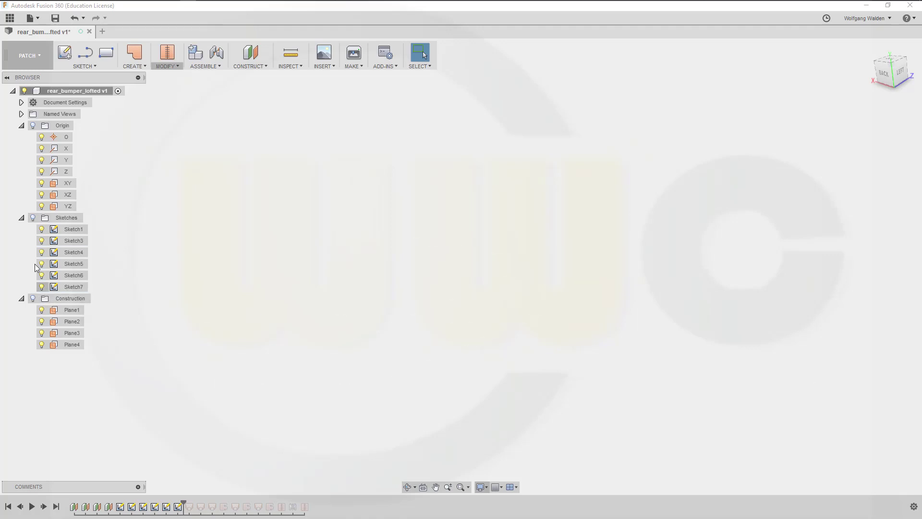
pyautogui.click(33, 219)
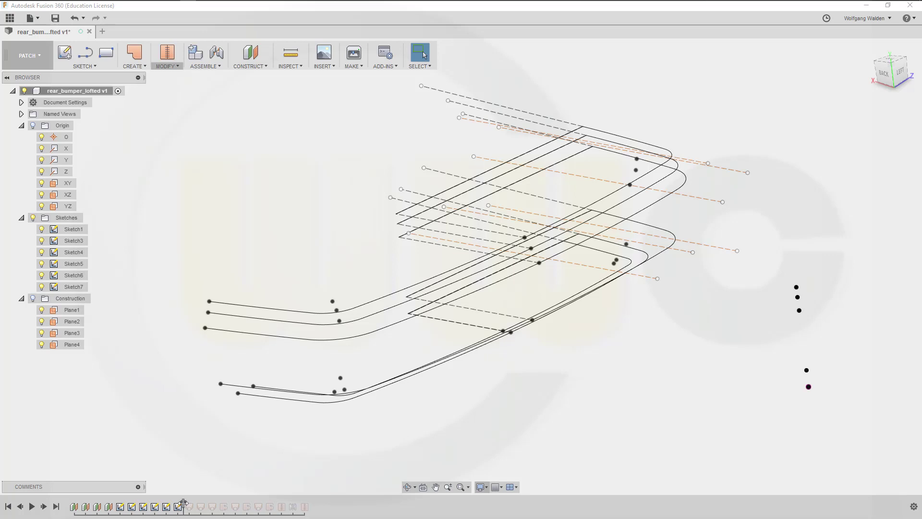
# Replay the first lofted strip and the history past Loft3, viewing the second surface from behind
pyautogui.moveTo(183, 502); pyautogui.dragTo(195, 502)
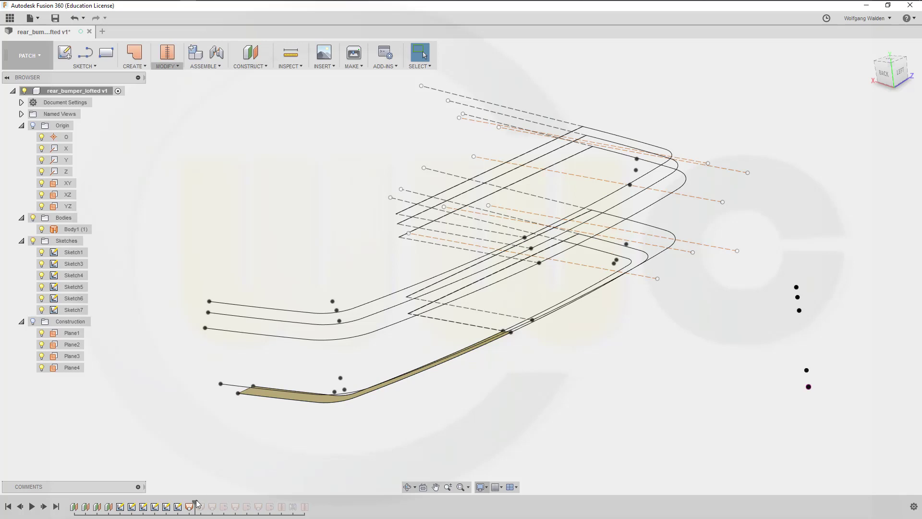
pyautogui.moveTo(195, 500); pyautogui.dragTo(205, 502)
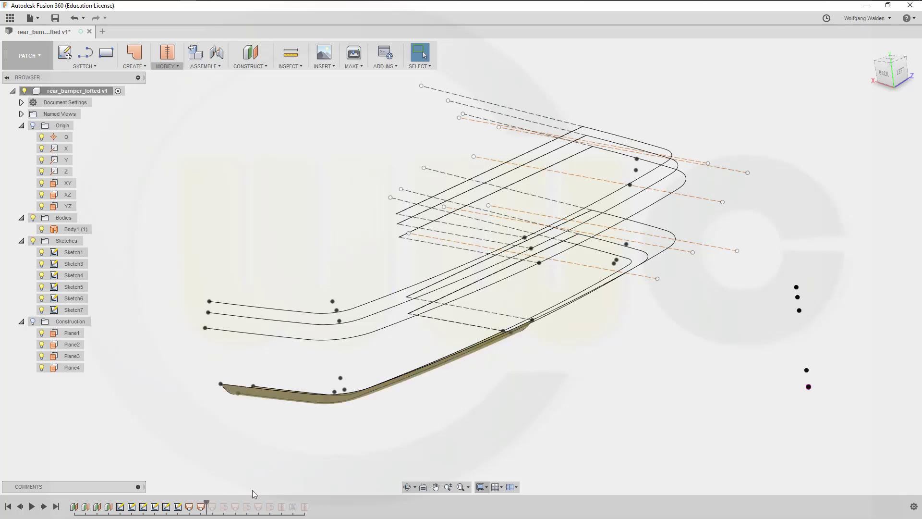
pyautogui.moveTo(404, 423)
pyautogui.mouseDown(button='middle')
pyautogui.moveTo(437, 411)
pyautogui.moveTo(463, 383)
pyautogui.moveTo(460, 397)
pyautogui.mouseUp(button='middle')
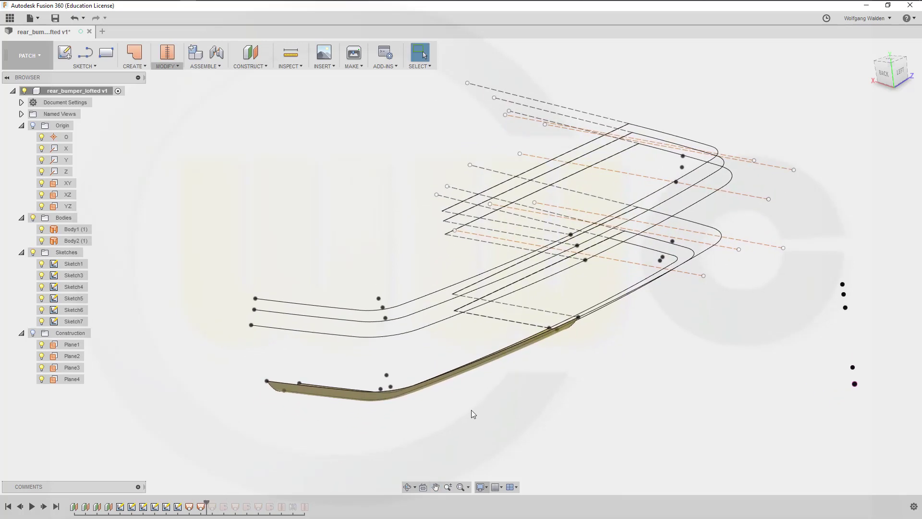
pyautogui.moveTo(525, 416)
pyautogui.keyDown('shift'); pyautogui.mouseDown(button='middle')
pyautogui.moveTo(511, 406)
pyautogui.moveTo(546, 372)
pyautogui.moveTo(551, 379)
pyautogui.mouseUp(button='middle'); pyautogui.keyUp('shift')
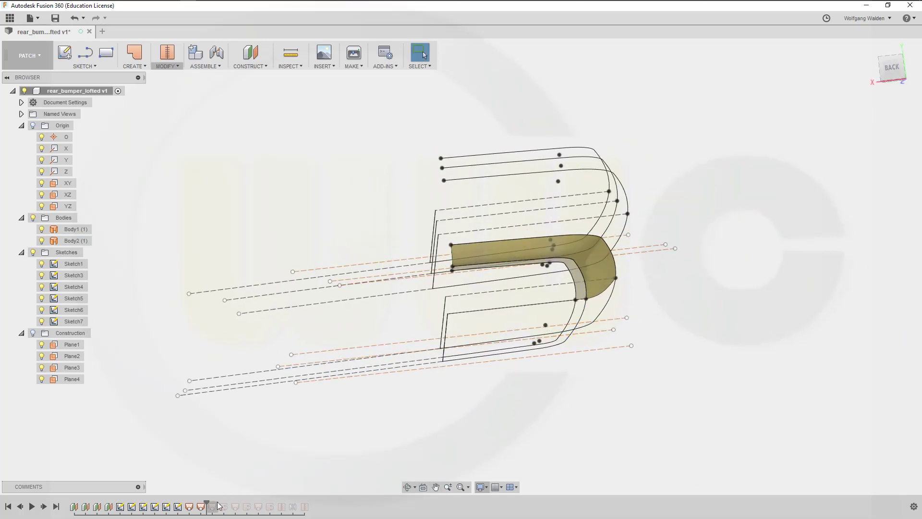
# Replay the remaining lofted top surfaces, then the Mirror and Stitch features, inspecting the bumper corner
pyautogui.moveTo(212, 504); pyautogui.dragTo(241, 502)
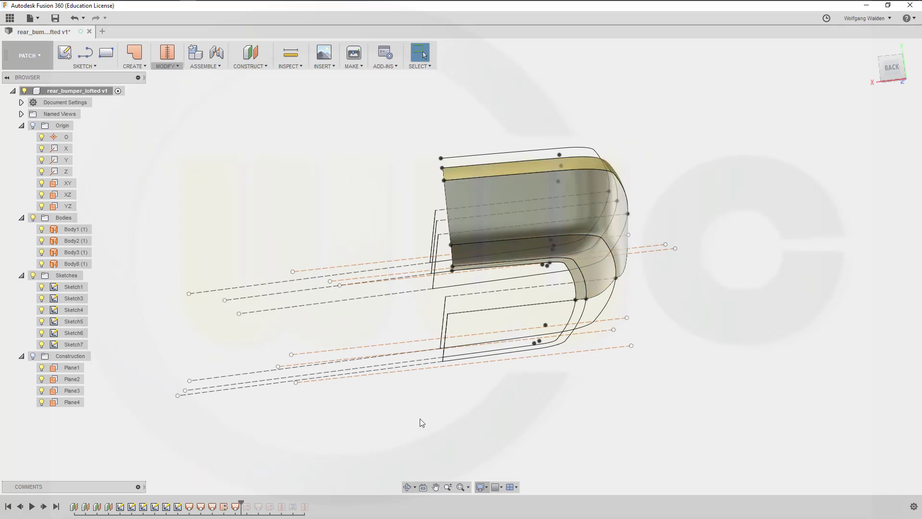
pyautogui.moveTo(454, 333); pyautogui.dragTo(448, 374, button='middle')
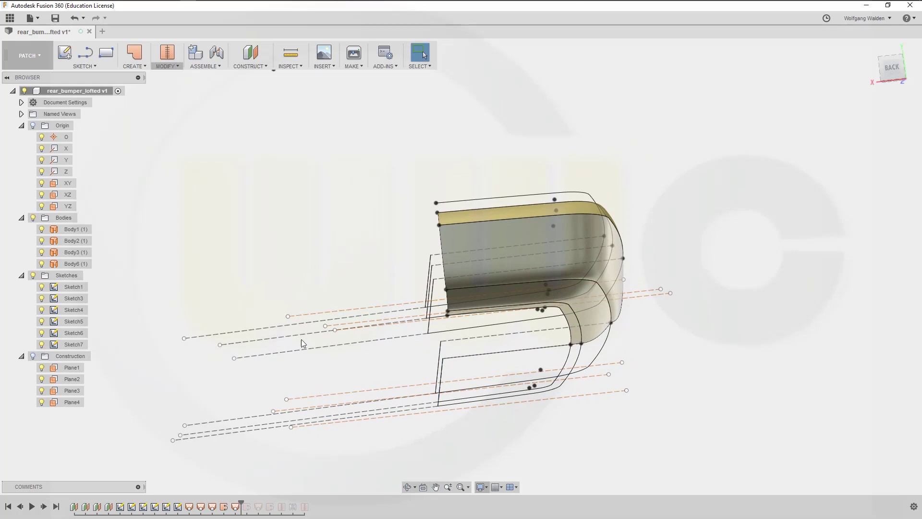
pyautogui.keyDown('shift'); pyautogui.moveTo(279, 345); pyautogui.dragTo(278, 354, button='middle'); pyautogui.keyUp('shift')
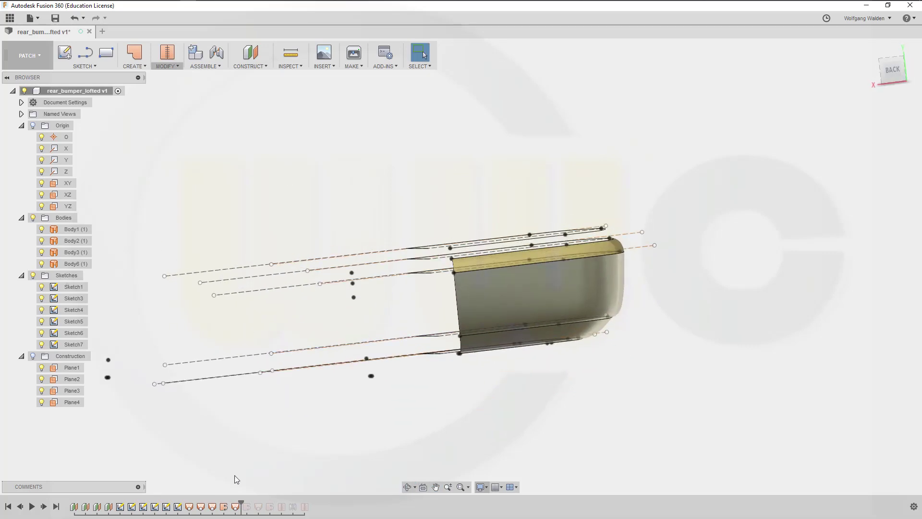
pyautogui.moveTo(240, 502); pyautogui.dragTo(264, 503)
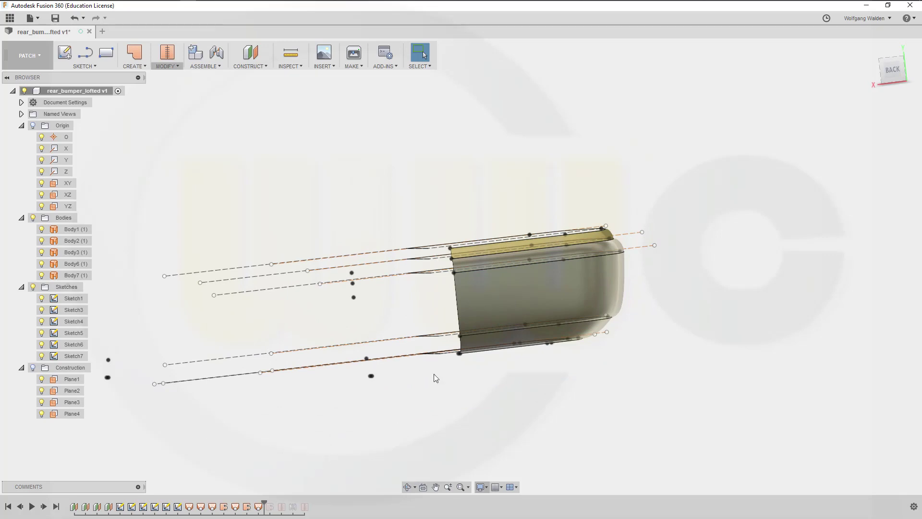
pyautogui.keyDown('shift'); pyautogui.moveTo(365, 276); pyautogui.dragTo(372, 313, button='middle'); pyautogui.keyUp('shift')
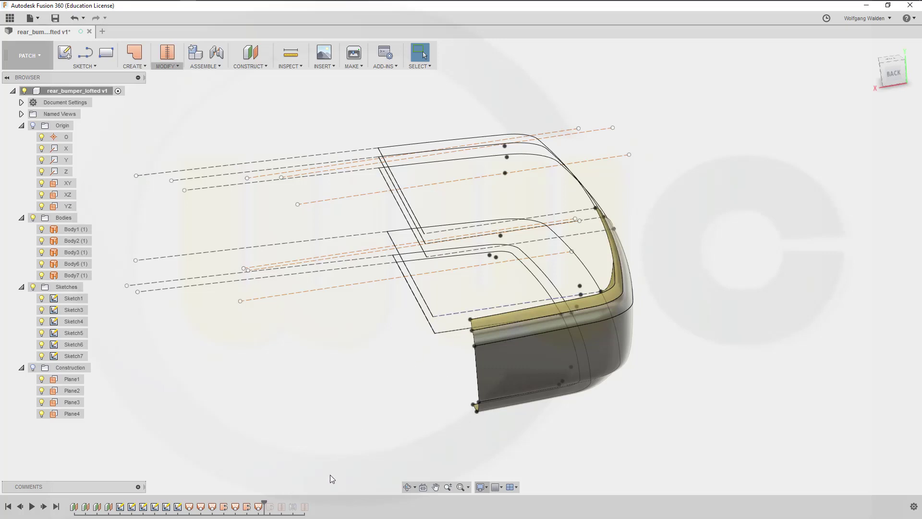
pyautogui.moveTo(264, 503); pyautogui.dragTo(309, 504)
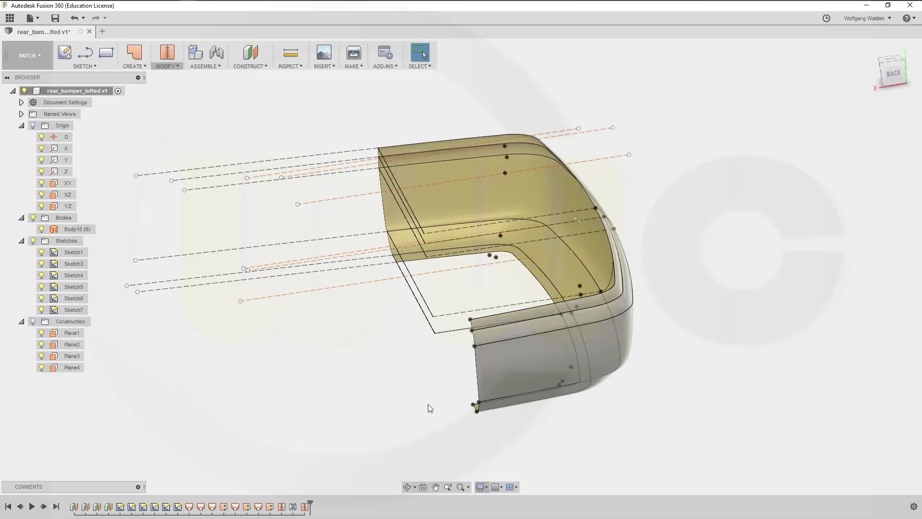
pyautogui.keyDown('shift'); pyautogui.moveTo(651, 402); pyautogui.dragTo(602, 412, button='middle'); pyautogui.keyUp('shift')
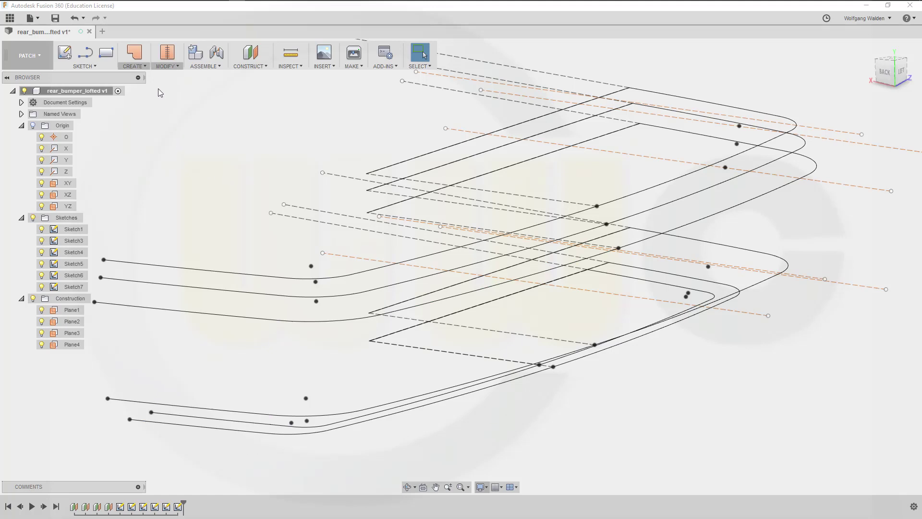
# Loft from the middle lower curve to the lowest curve, creating the Body11 strip
pyautogui.click(139, 67)
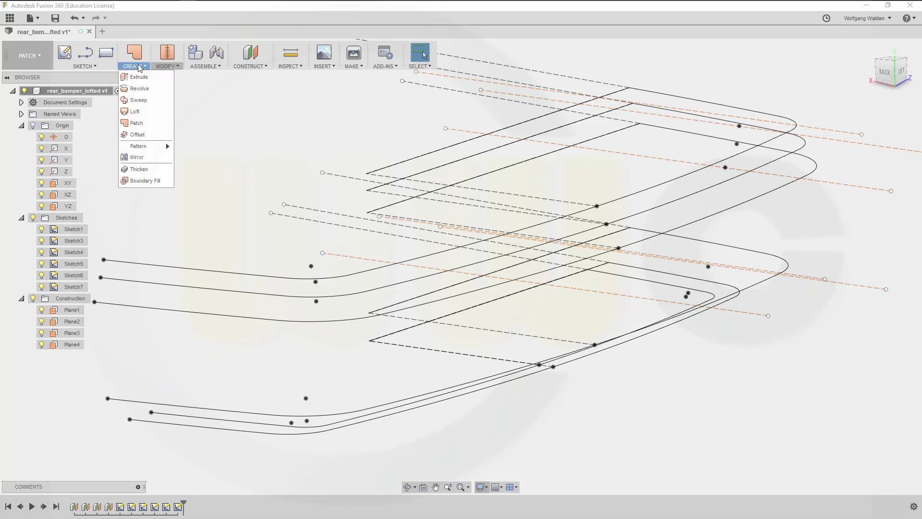
pyautogui.click(144, 115)
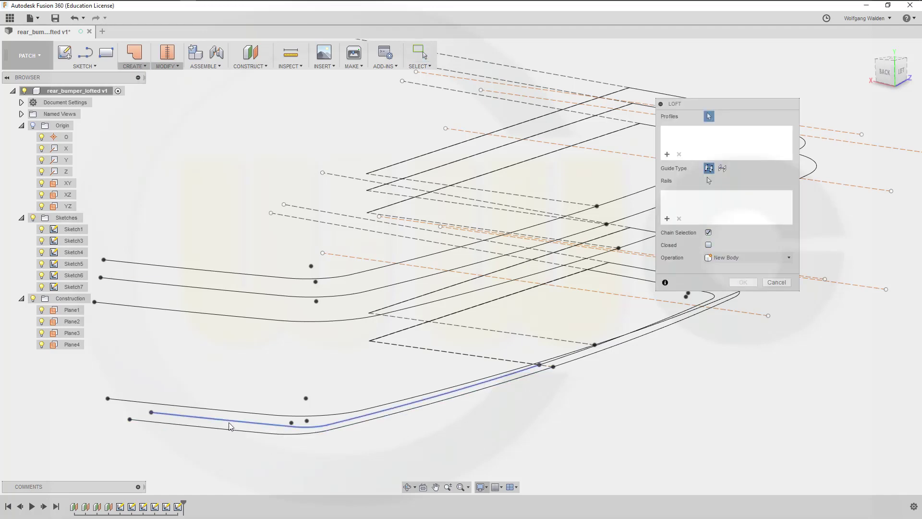
pyautogui.click(244, 423)
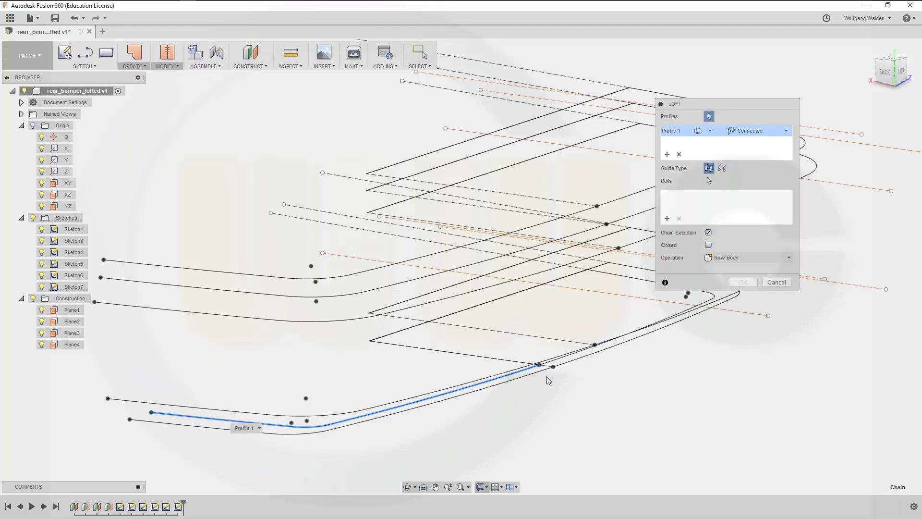
pyautogui.click(709, 233)
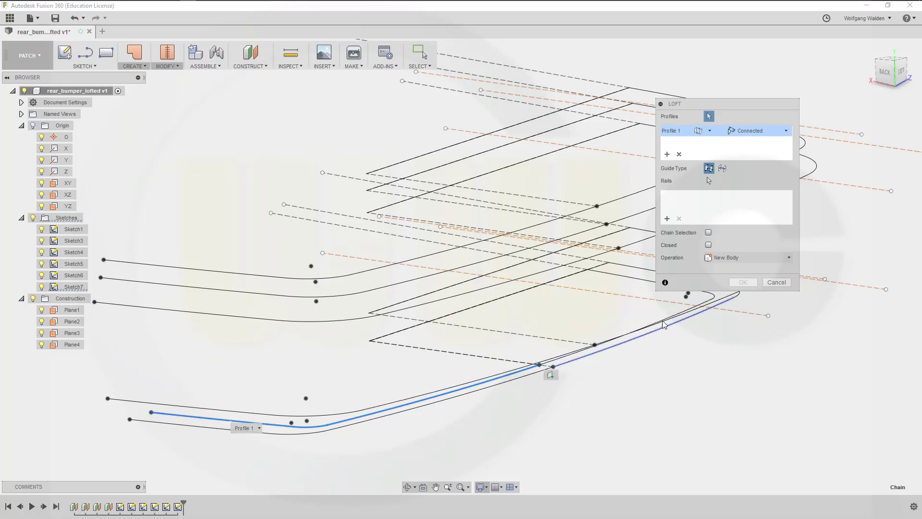
pyautogui.click(709, 233)
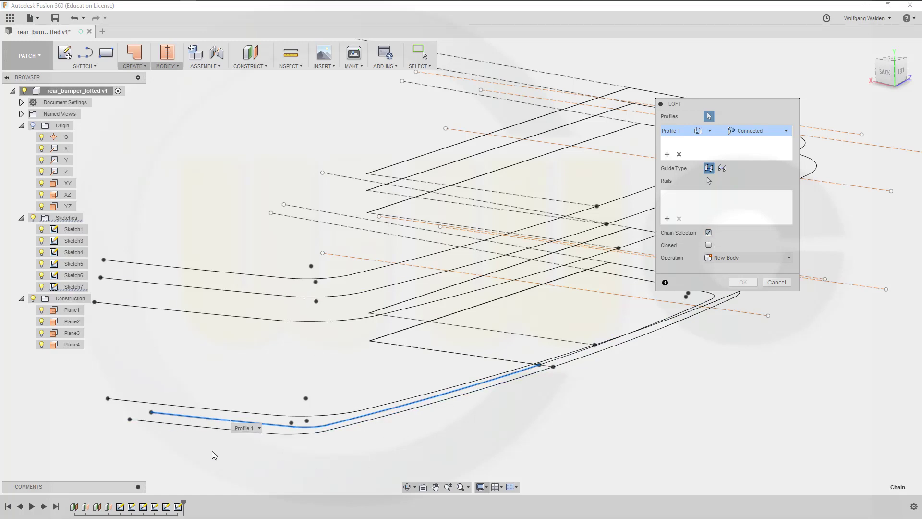
pyautogui.click(176, 429)
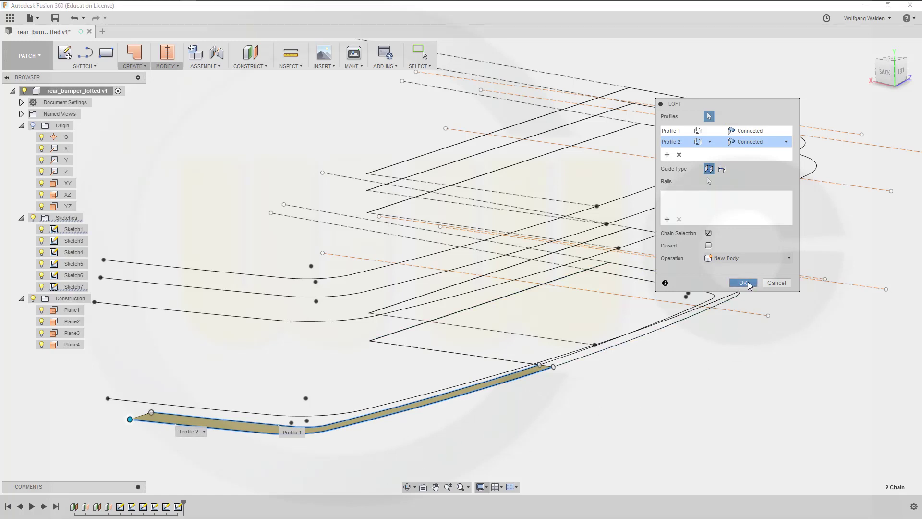
pyautogui.click(750, 285)
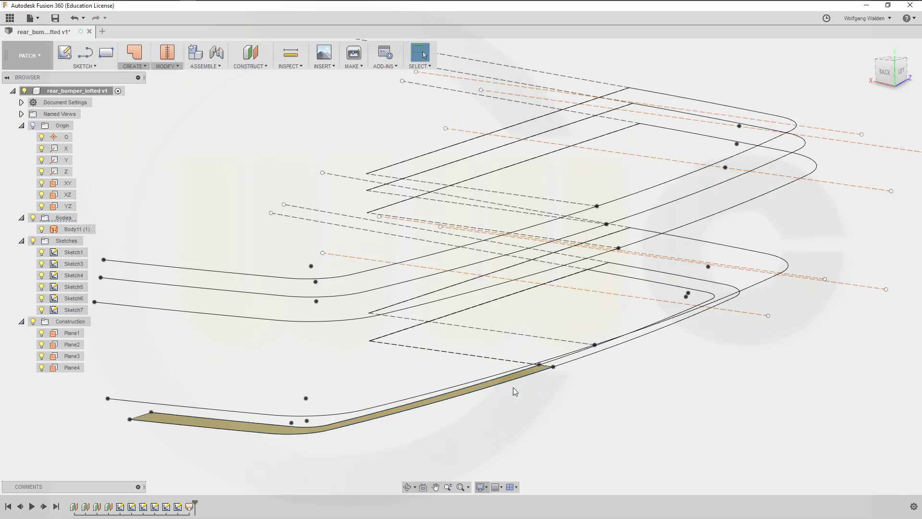
# Reframe the loft sketches and repeat the Loft command from the canvas context menu
pyautogui.moveTo(488, 425)
pyautogui.keyDown('shift'); pyautogui.mouseDown(button='middle')
pyautogui.moveTo(500, 407)
pyautogui.moveTo(509, 413)
pyautogui.mouseUp(button='middle'); pyautogui.keyUp('shift')
pyautogui.scroll(3, 592, 429)
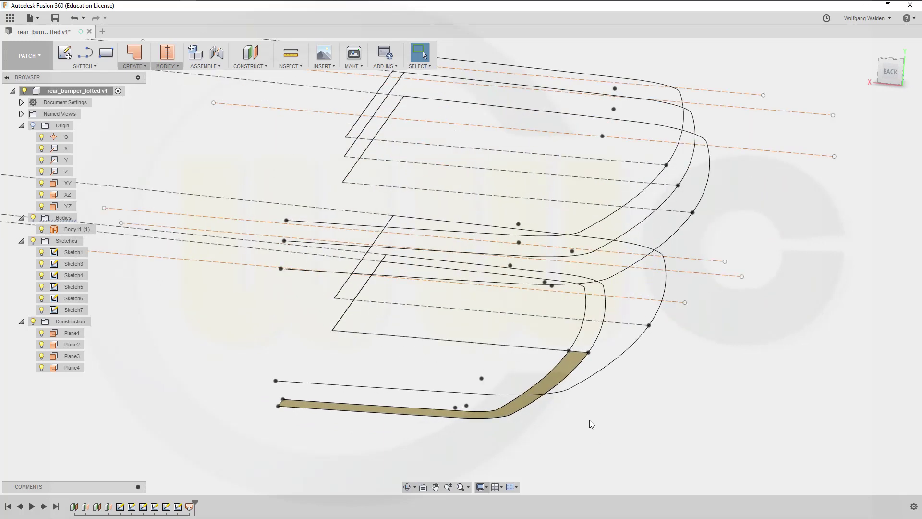
pyautogui.rightClick(185, 130)
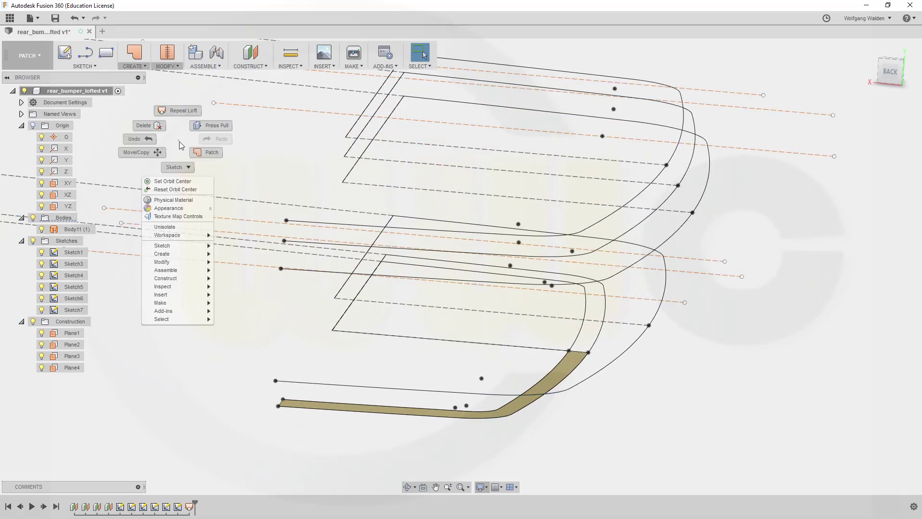
pyautogui.click(179, 109)
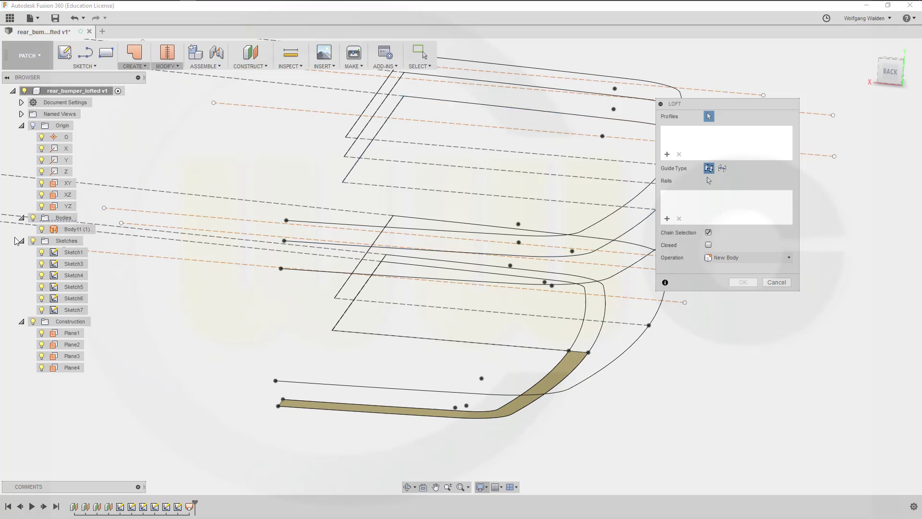
# Hide Sketch1 and Sketch7, then set the Body11 strip's lower edge as Profile 1
pyautogui.click(42, 254)
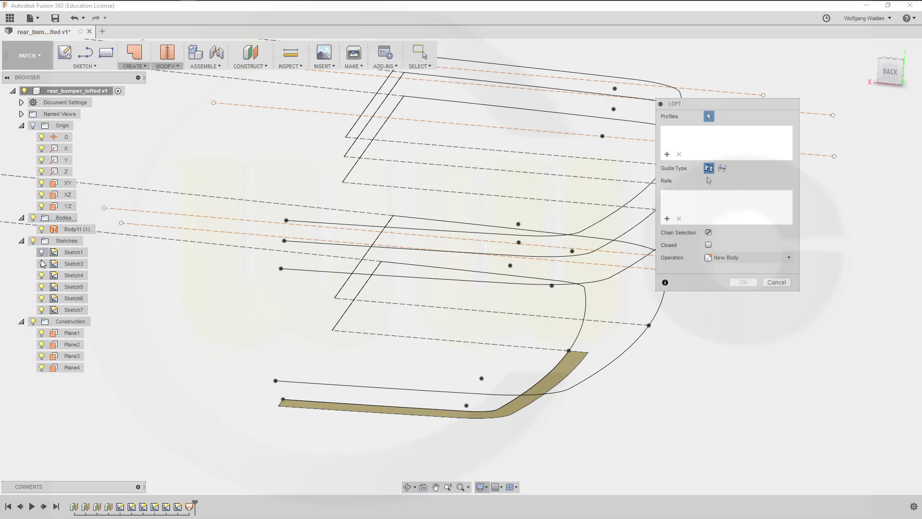
pyautogui.click(42, 310)
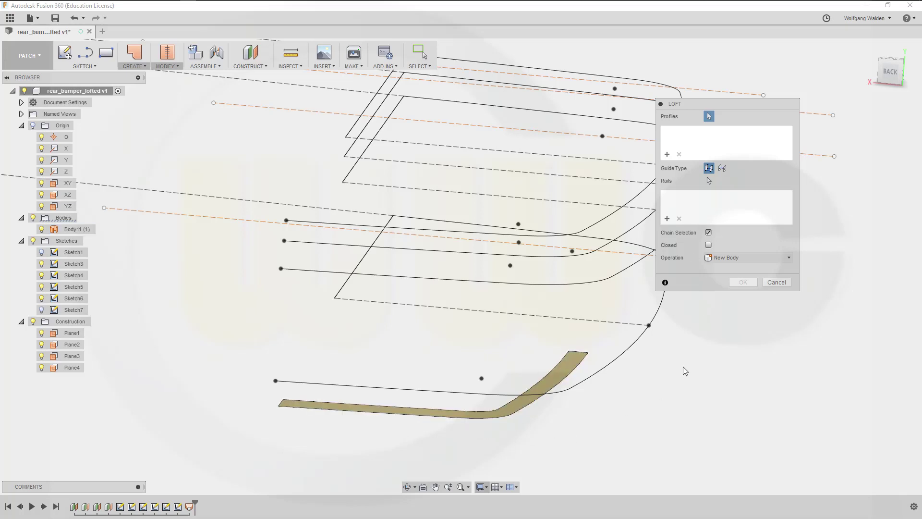
pyautogui.click(709, 233)
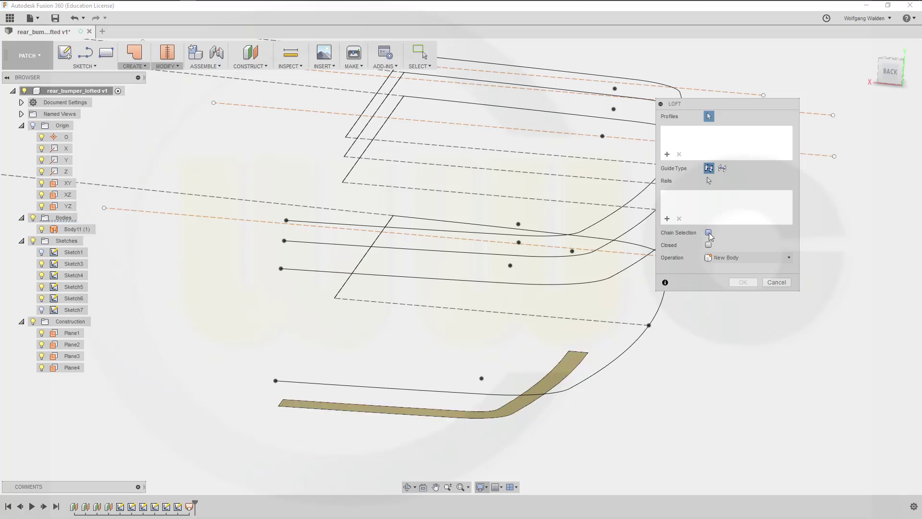
pyautogui.click(449, 421)
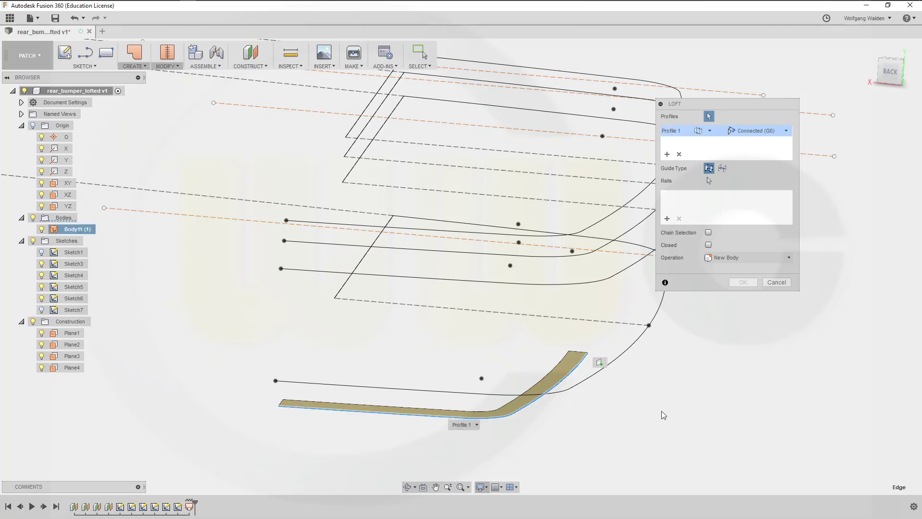
pyautogui.click(664, 158)
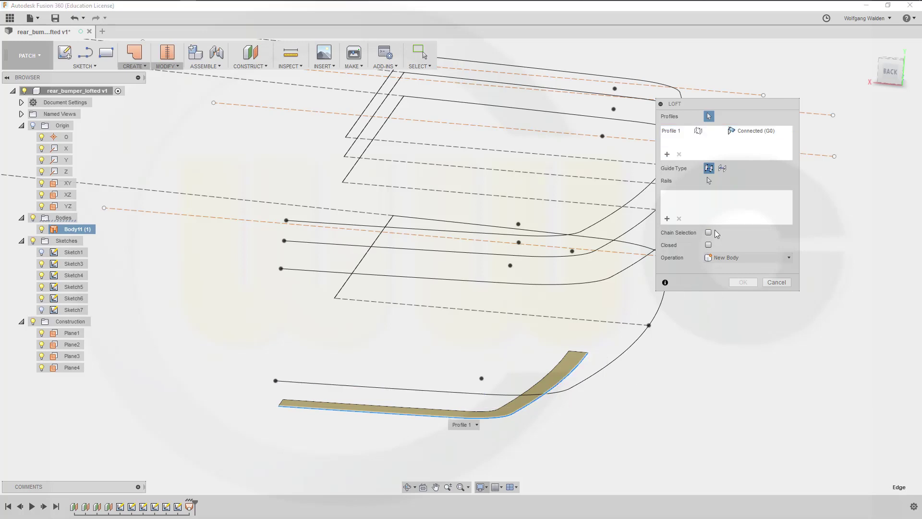
# Loft Body12 from the strip edge to the sketch curve, Tangent (G1) at the strip, Direction at the curve
pyautogui.click(462, 394)
pyautogui.moveTo(567, 434)
pyautogui.mouseDown(button='middle')
pyautogui.moveTo(542, 451)
pyautogui.moveTo(531, 420)
pyautogui.mouseUp(button='middle')
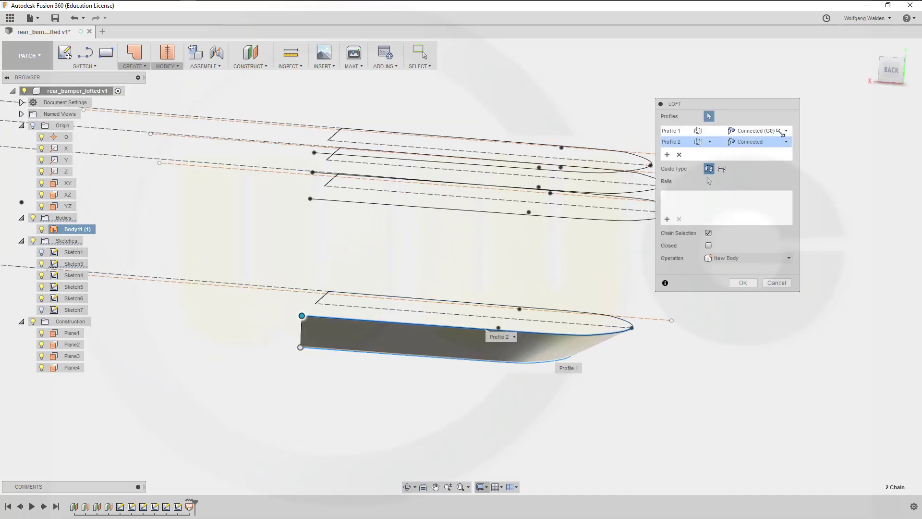
pyautogui.click(778, 130)
pyautogui.click(754, 155)
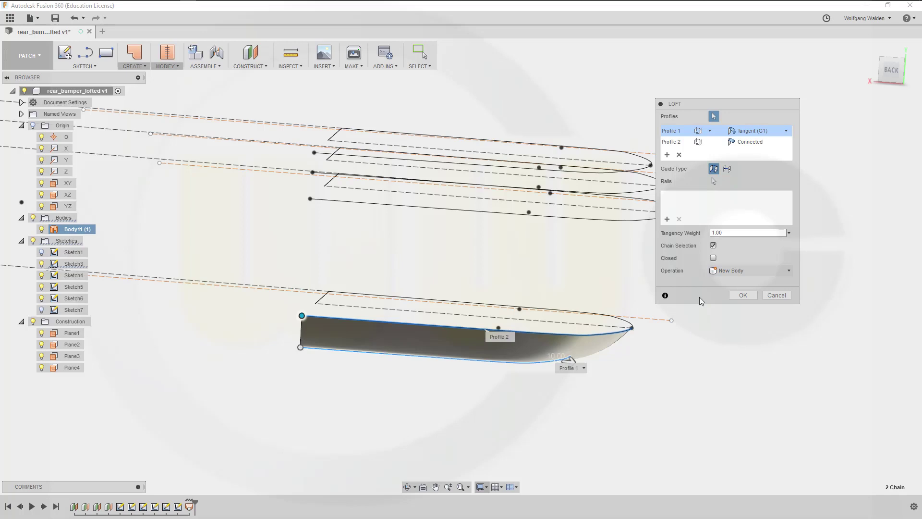
pyautogui.click(764, 142)
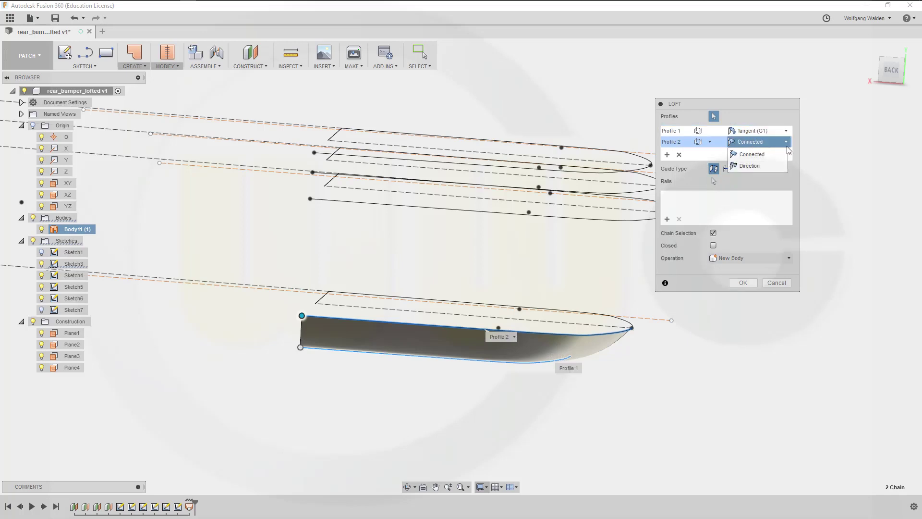
pyautogui.click(767, 166)
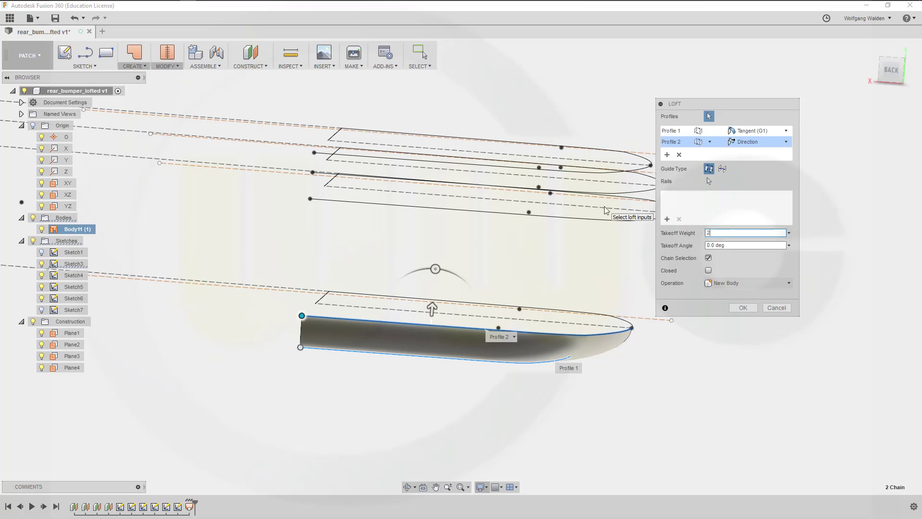
pyautogui.press('Return')
# Zoom in and pan so Body12 sits below the upper bumper sketch curves
pyautogui.scroll(3, 562, 326)
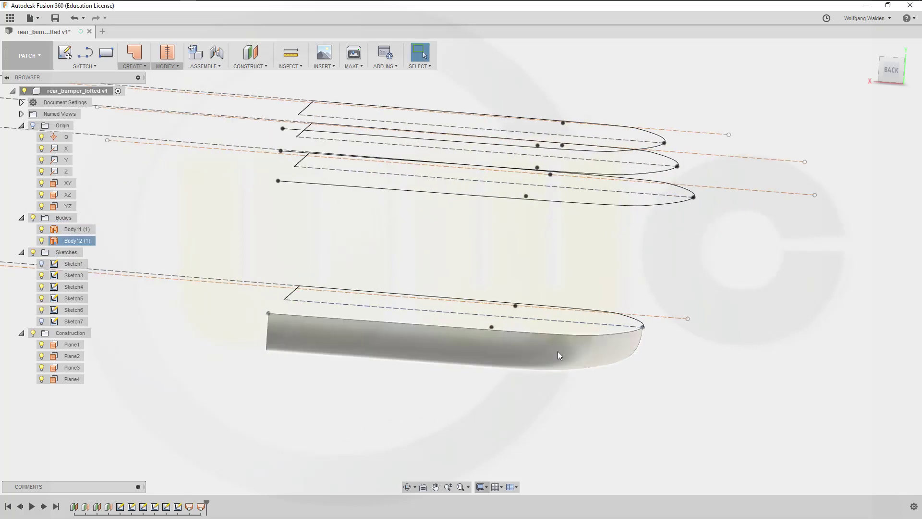
pyautogui.moveTo(673, 372)
pyautogui.mouseDown(button='middle')
pyautogui.moveTo(655, 389)
pyautogui.moveTo(642, 354)
pyautogui.moveTo(632, 377)
pyautogui.moveTo(615, 381)
pyautogui.moveTo(641, 377)
pyautogui.moveTo(624, 384)
pyautogui.mouseUp(button='middle')
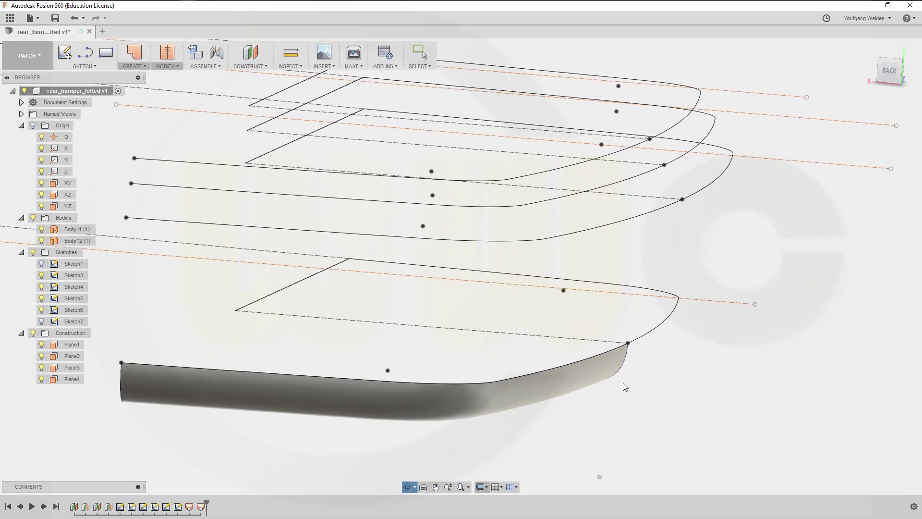
# Repeat Loft, hide Sketch3, and set Body12's top edge as Profile 1
pyautogui.rightClick(164, 123)
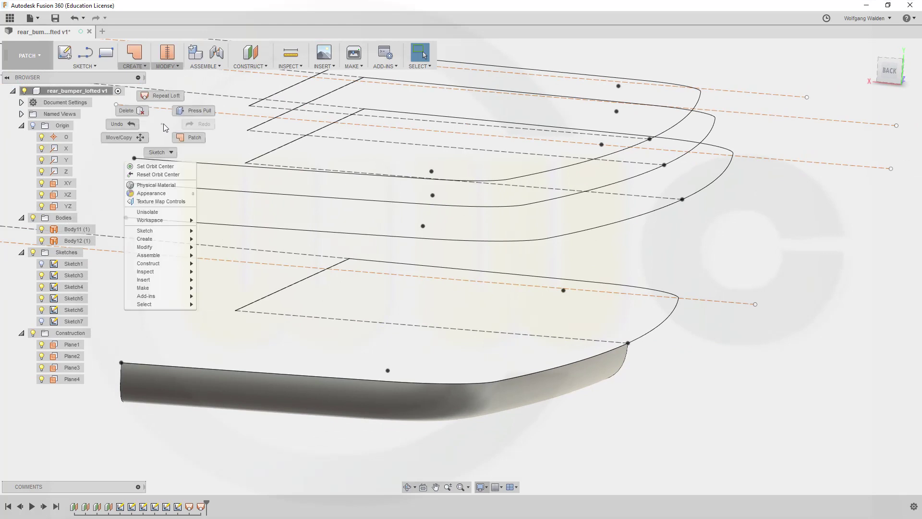
pyautogui.click(161, 68)
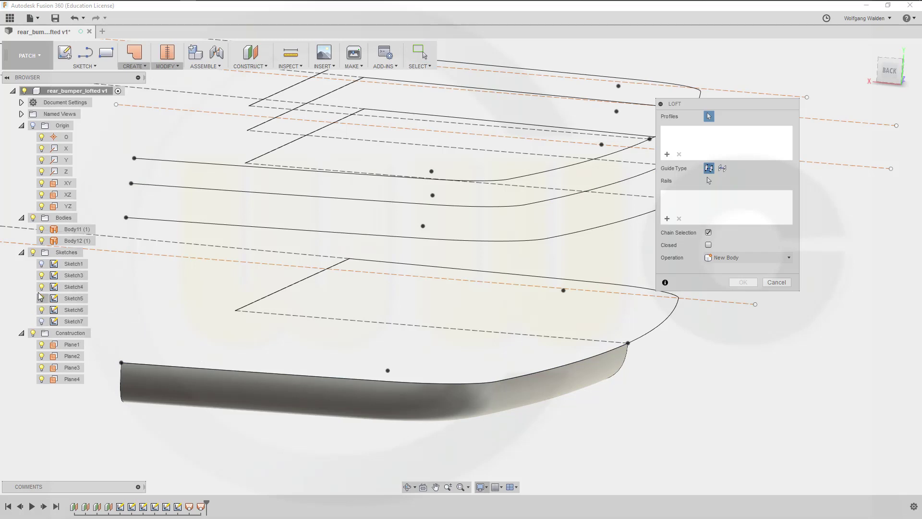
pyautogui.click(43, 276)
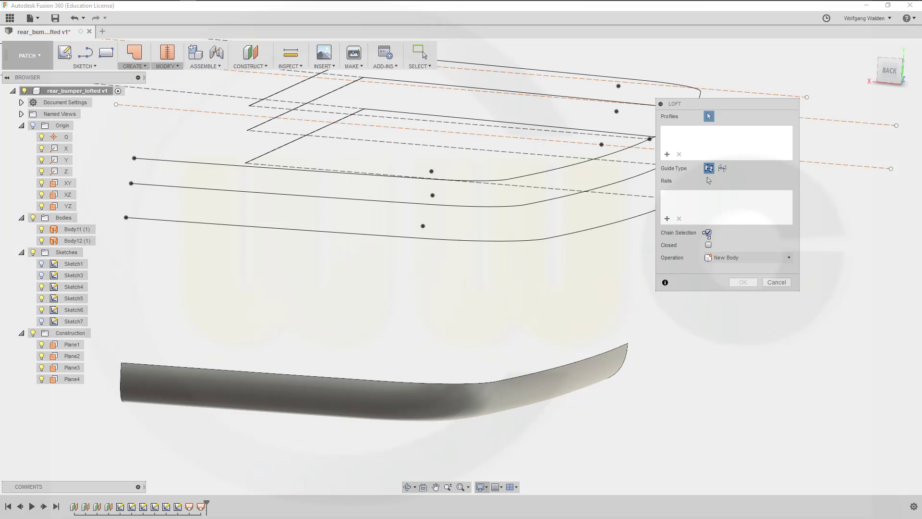
pyautogui.click(708, 232)
pyautogui.click(310, 375)
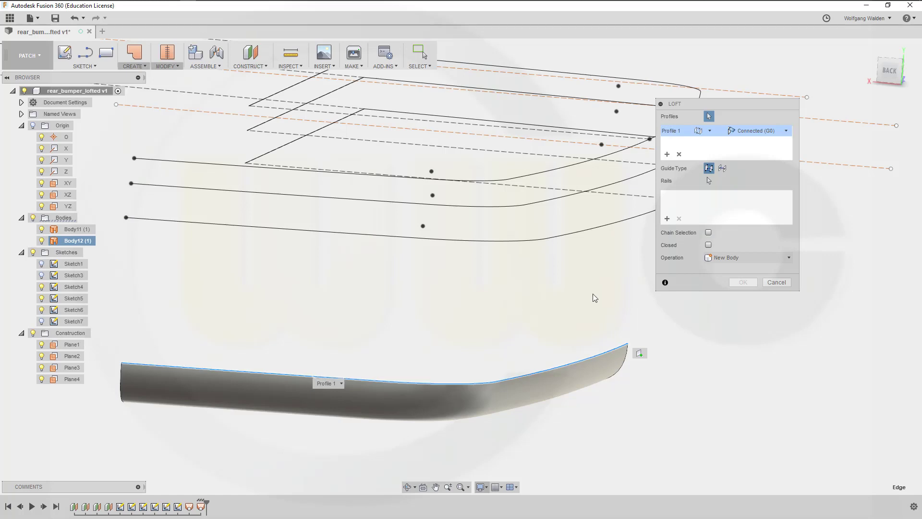
pyautogui.click(677, 145)
pyautogui.click(709, 232)
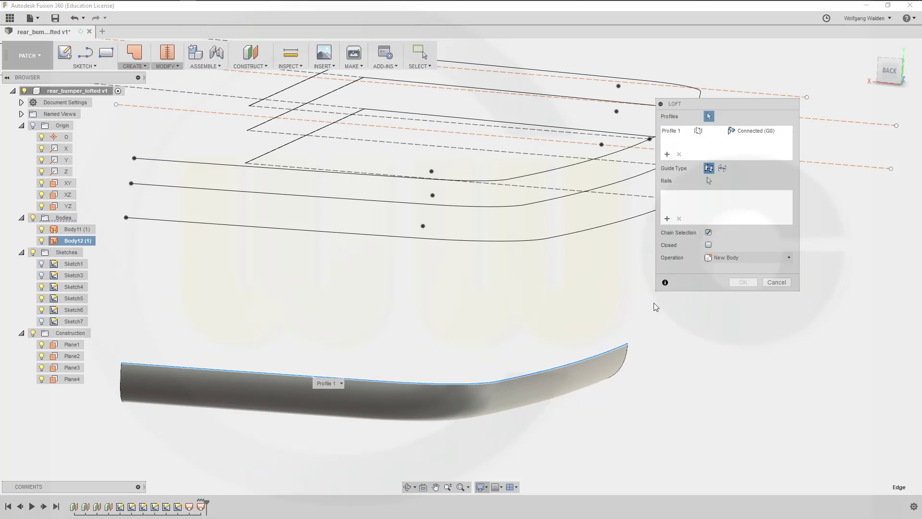
# Loft Body13 to the next sketch curve, with a Direction end angled -5.0 deg
pyautogui.click(399, 238)
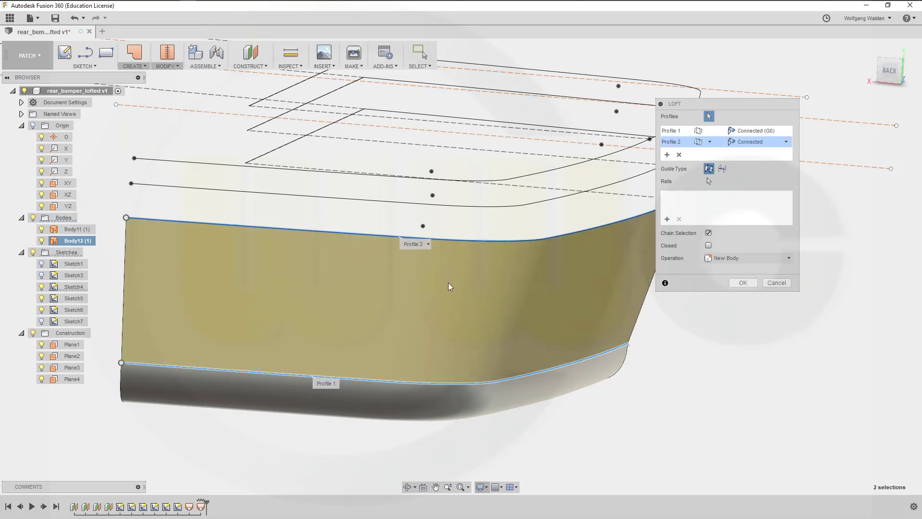
pyautogui.moveTo(629, 376)
pyautogui.mouseDown(button='middle')
pyautogui.moveTo(579, 399)
pyautogui.moveTo(587, 396)
pyautogui.mouseUp(button='middle')
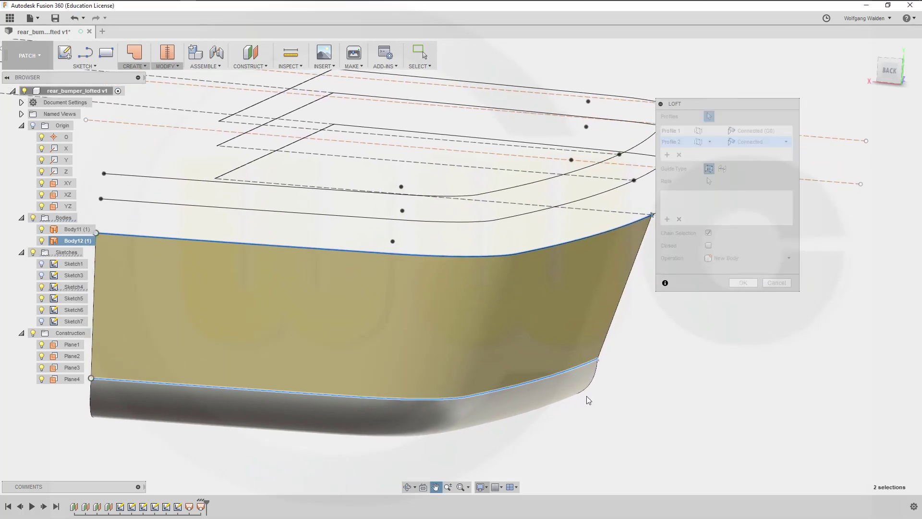
pyautogui.moveTo(630, 368)
pyautogui.keyDown('shift'); pyautogui.mouseDown(button='middle')
pyautogui.moveTo(644, 351)
pyautogui.moveTo(632, 367)
pyautogui.moveTo(644, 373)
pyautogui.mouseUp(button='middle'); pyautogui.keyUp('shift')
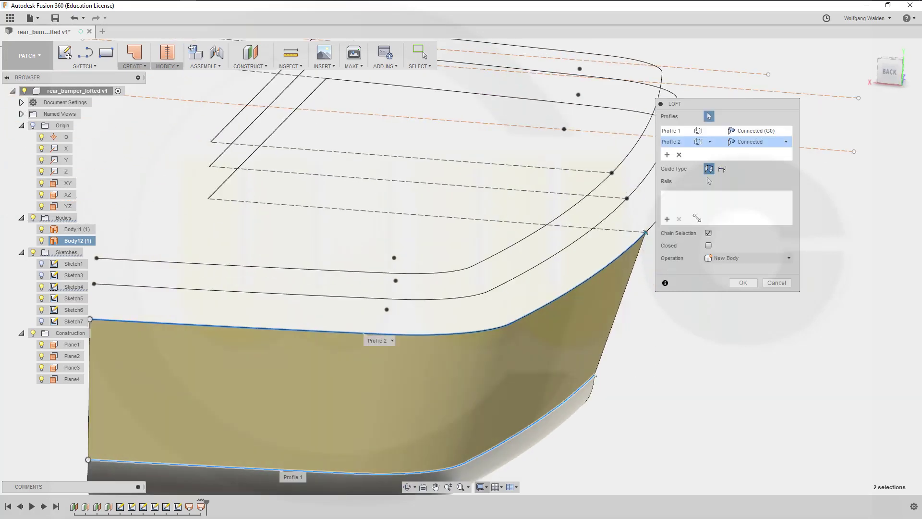
pyautogui.click(768, 143)
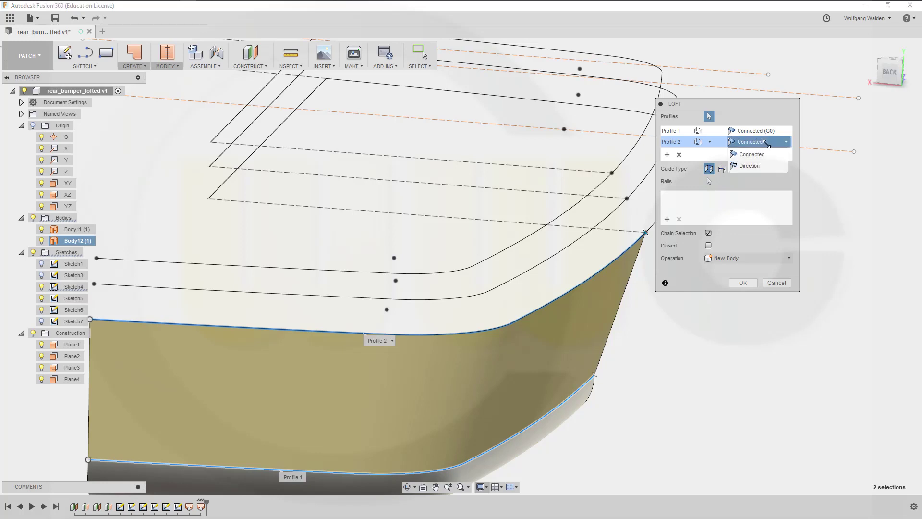
pyautogui.click(758, 166)
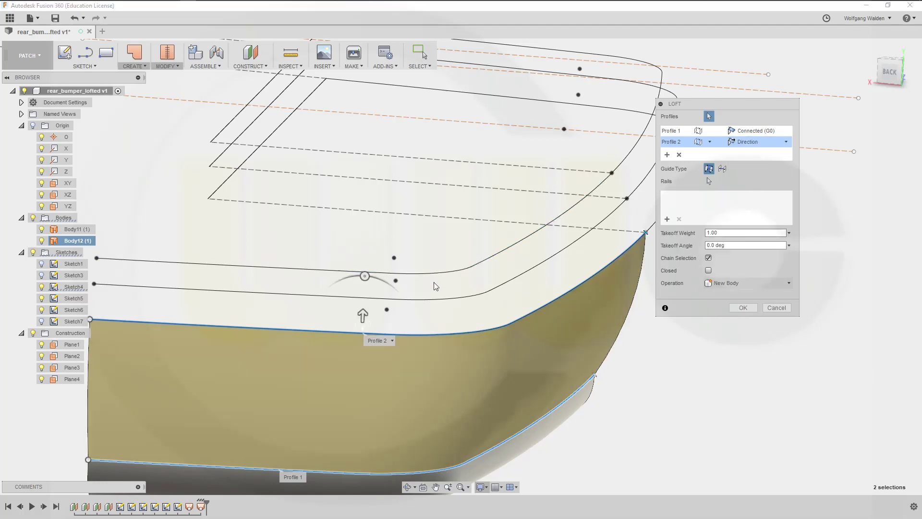
pyautogui.moveTo(503, 283)
pyautogui.keyDown('shift'); pyautogui.mouseDown(button='middle')
pyautogui.moveTo(580, 270)
pyautogui.moveTo(580, 230)
pyautogui.moveTo(382, 264)
pyautogui.moveTo(464, 271)
pyautogui.moveTo(558, 226)
pyautogui.moveTo(480, 270)
pyautogui.mouseUp(button='middle'); pyautogui.keyUp('shift')
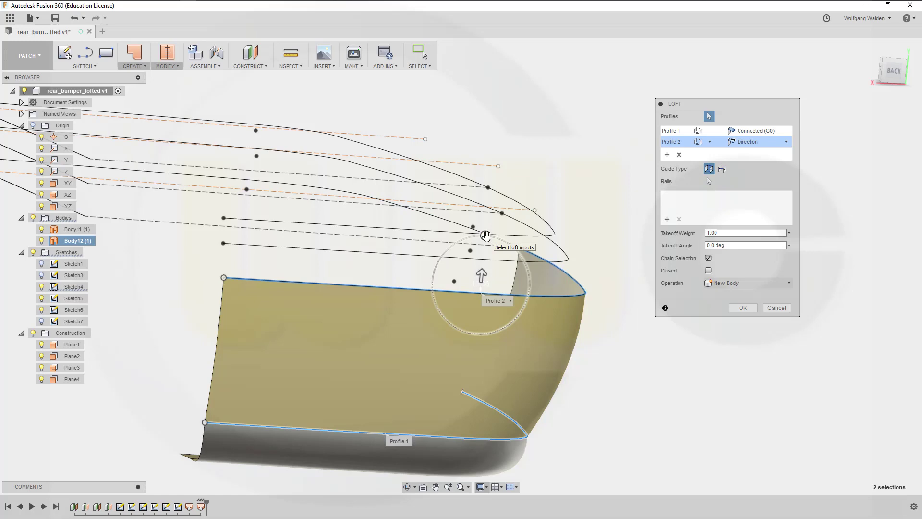
pyautogui.moveTo(487, 235); pyautogui.dragTo(490, 236)
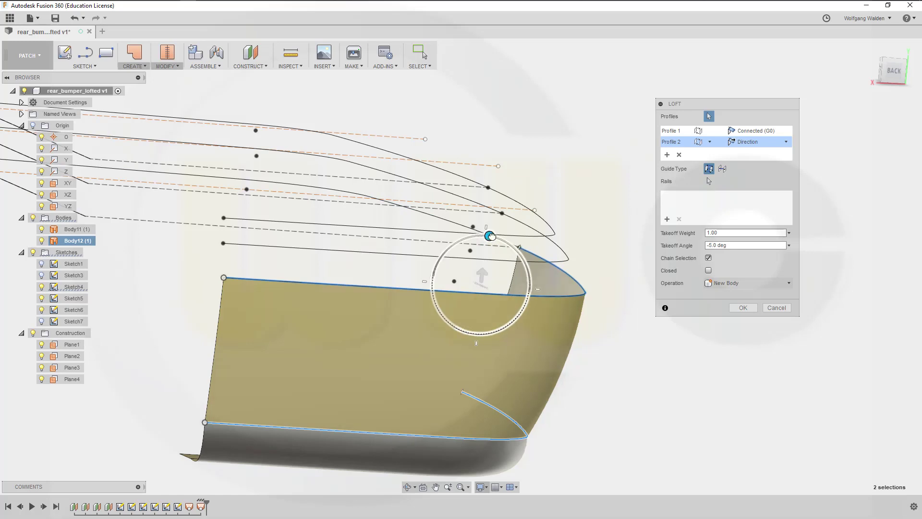
pyautogui.click(741, 308)
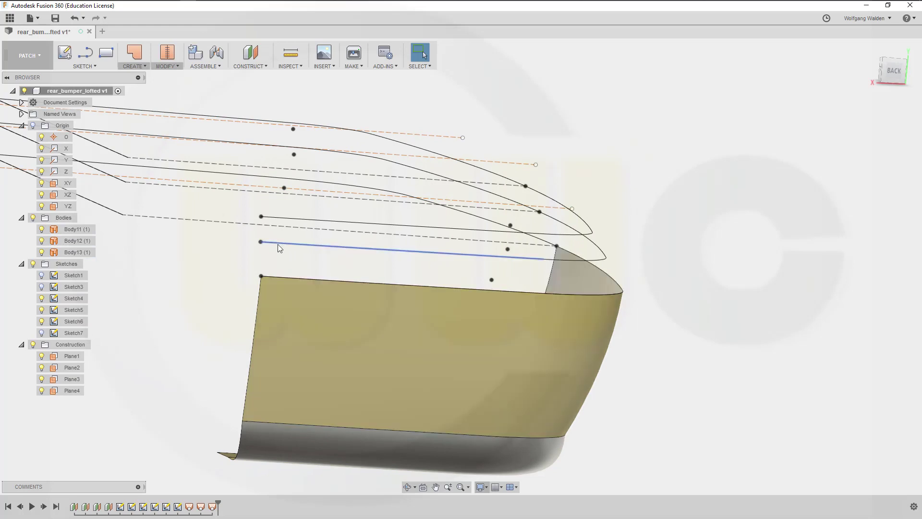
# Reverse the normal of Body13's small corner face and hide Sketch4's curves
pyautogui.click(169, 66)
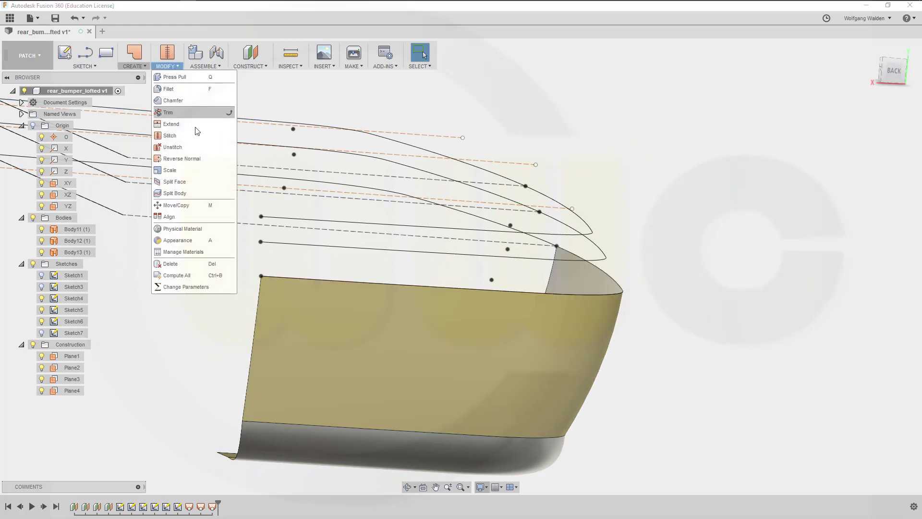
pyautogui.click(195, 158)
pyautogui.click(579, 274)
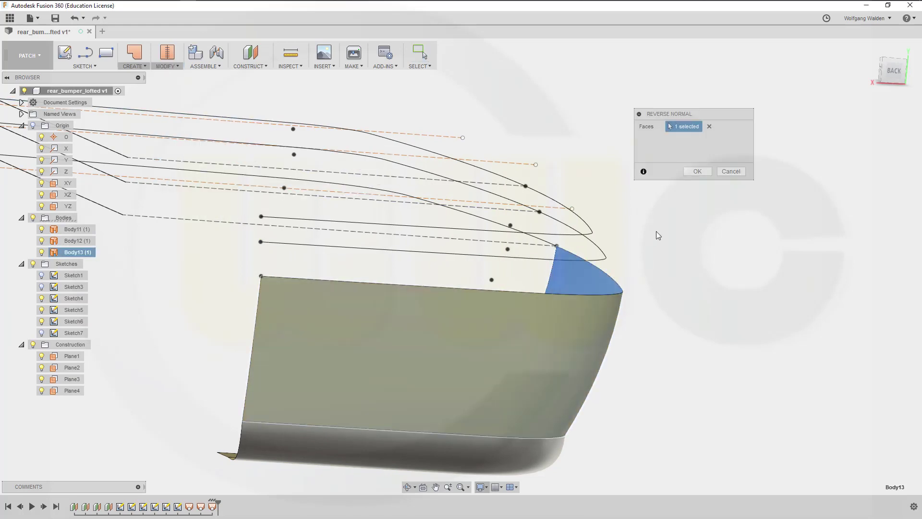
pyautogui.click(697, 172)
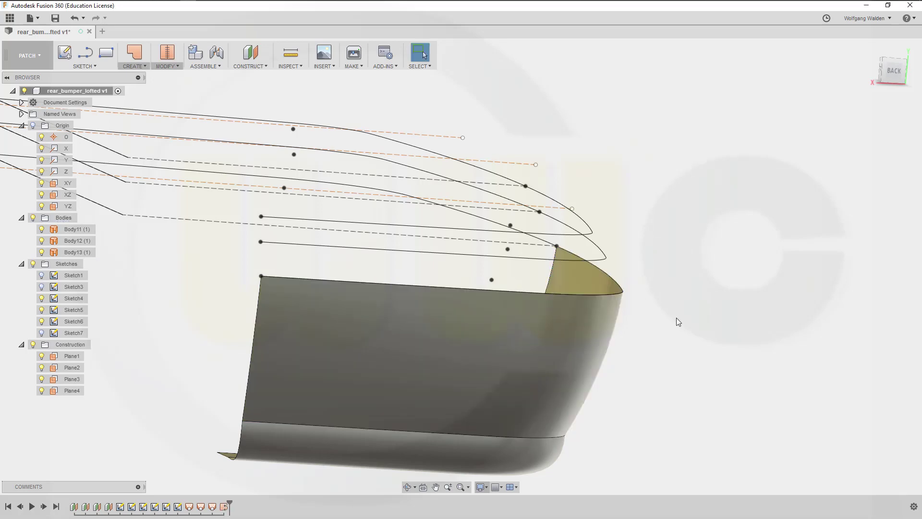
pyautogui.keyDown('shift'); pyautogui.moveTo(677, 319); pyautogui.dragTo(614, 315, button='middle'); pyautogui.keyUp('shift')
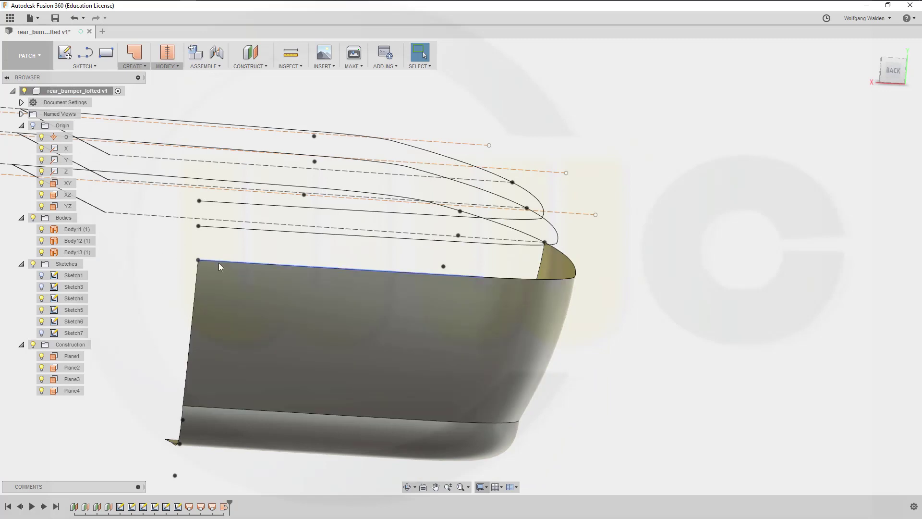
pyautogui.click(41, 299)
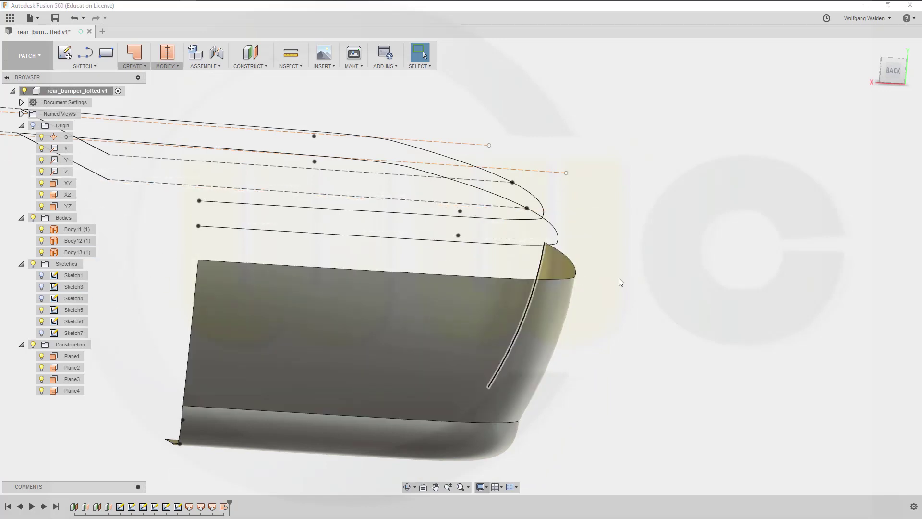
pyautogui.moveTo(731, 329); pyautogui.dragTo(751, 348, button='middle')
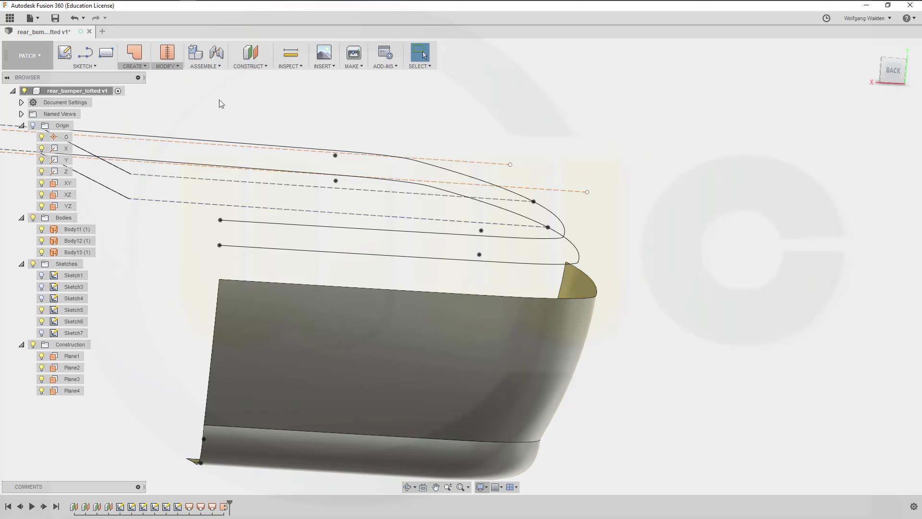
# Start a loft from the lower sketch curve to the bumper's top edge, with chaining off
pyautogui.click(143, 67)
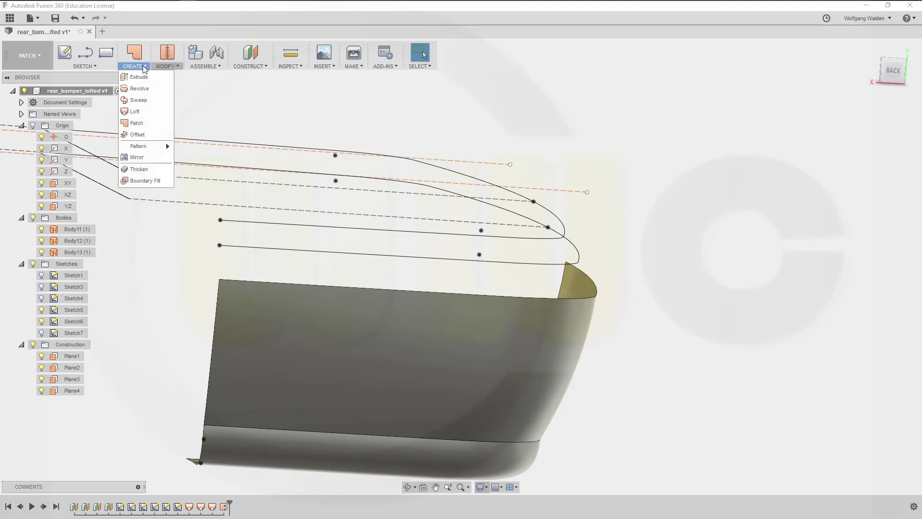
pyautogui.click(137, 112)
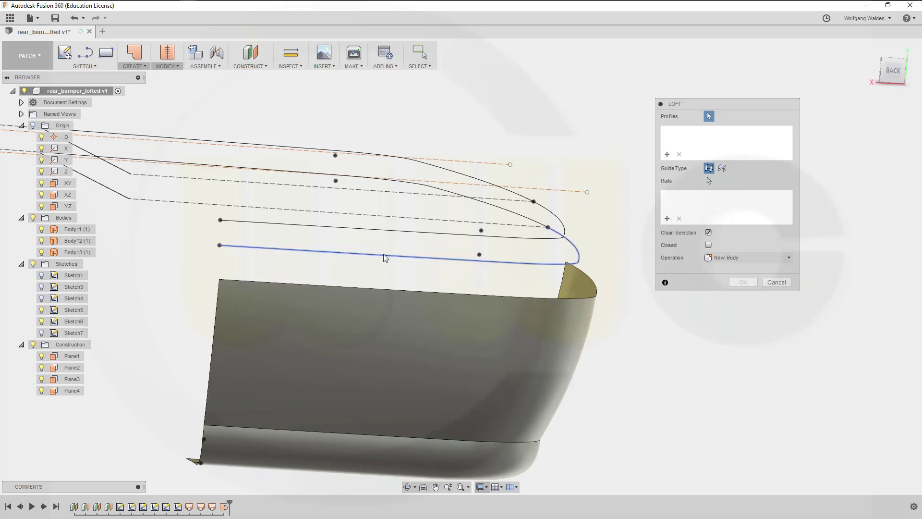
pyautogui.click(403, 256)
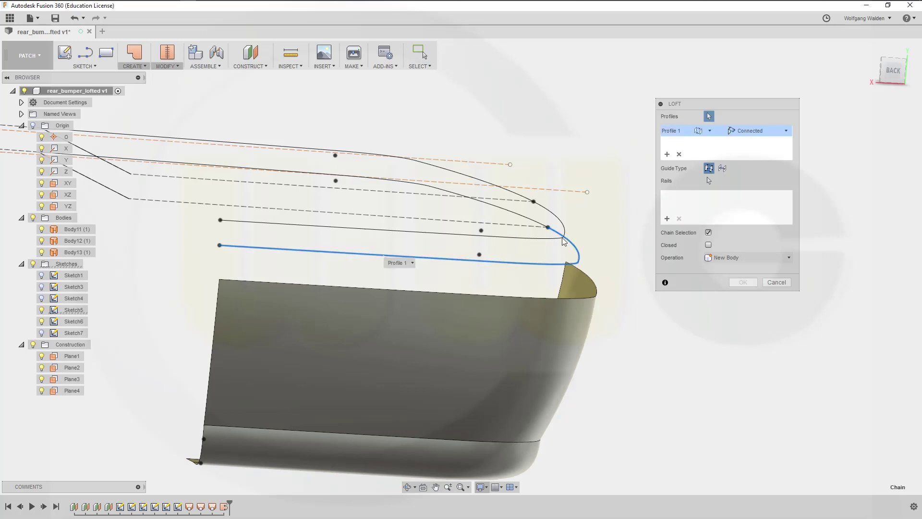
pyautogui.click(708, 233)
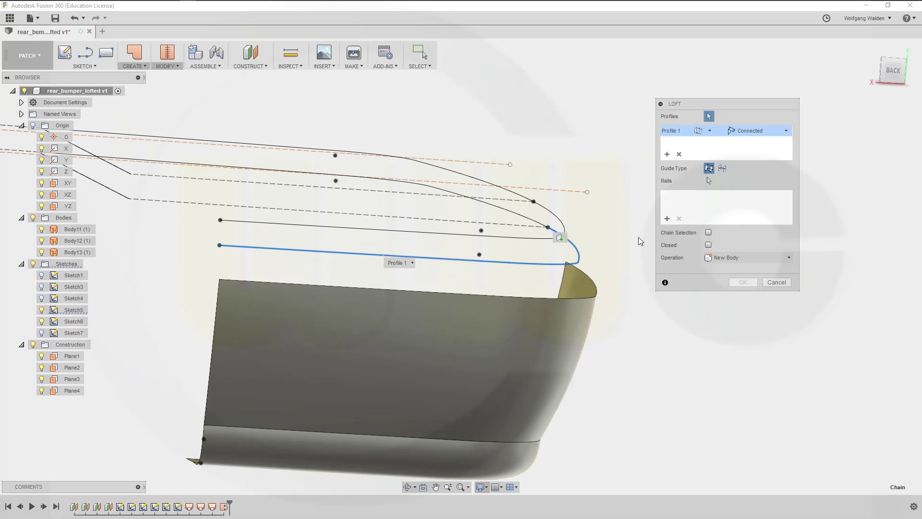
pyautogui.click(396, 290)
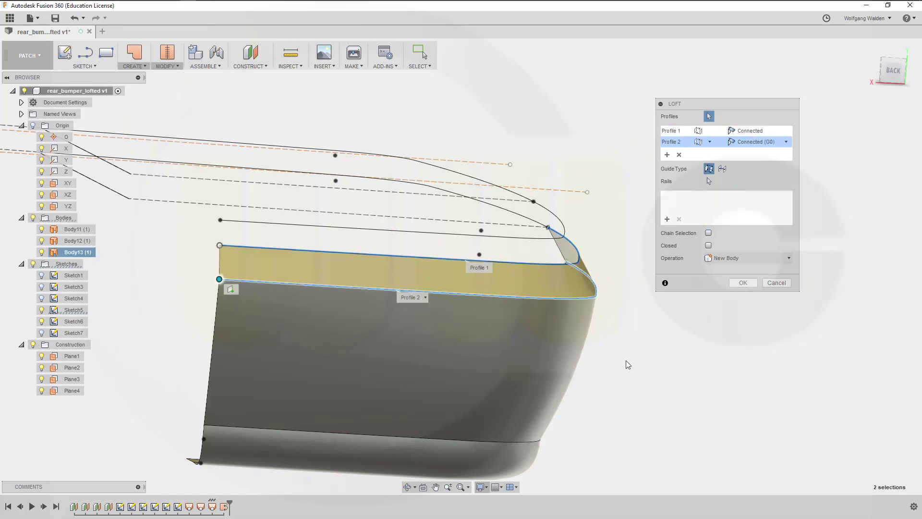
# Set Profile 2 tangent (G1) and Profile 1 to an 85° Direction takeoff, creating Body14
pyautogui.click(787, 142)
pyautogui.click(770, 162)
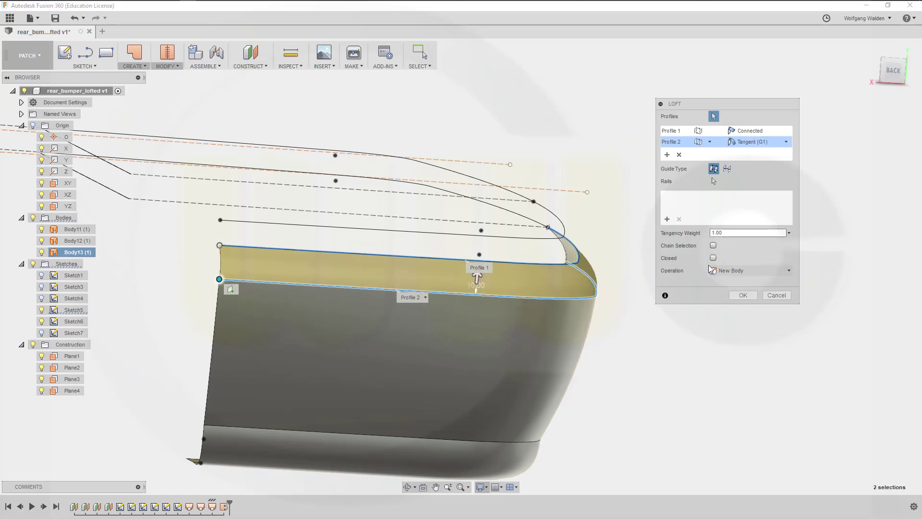
pyautogui.keyDown('shift'); pyautogui.moveTo(629, 346); pyautogui.dragTo(528, 379, button='middle'); pyautogui.keyUp('shift')
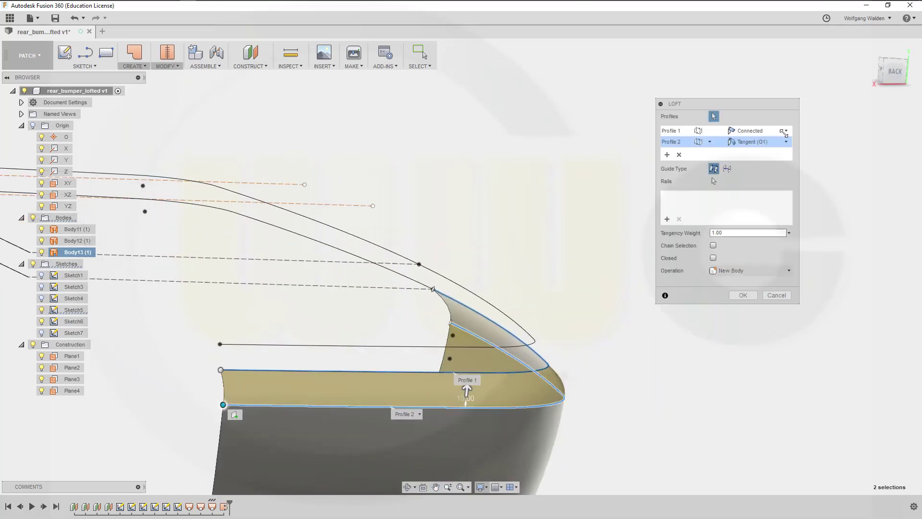
pyautogui.click(786, 132)
pyautogui.click(749, 156)
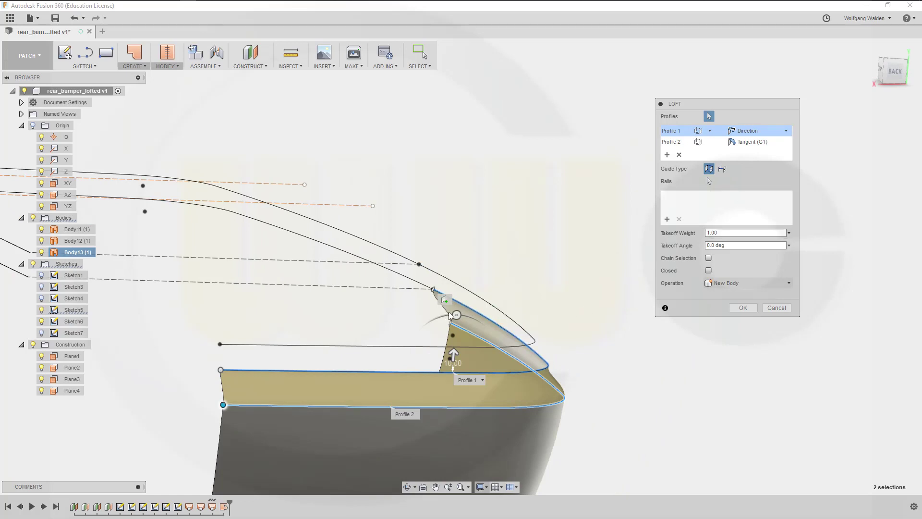
pyautogui.moveTo(455, 315); pyautogui.dragTo(370, 354)
pyautogui.click(730, 245)
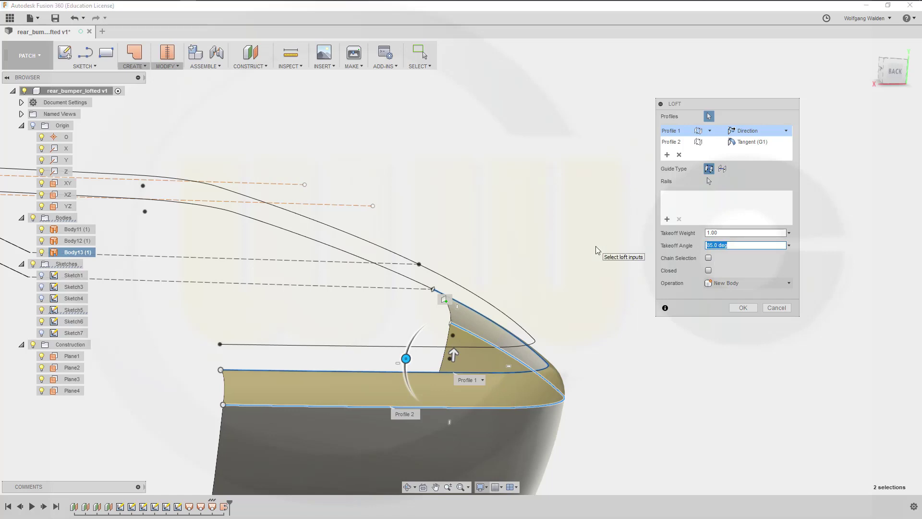
pyautogui.press('Return')
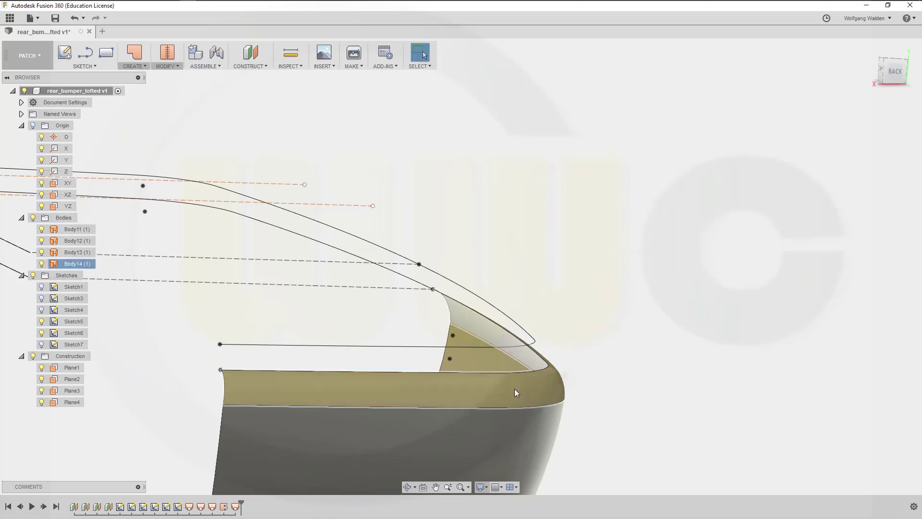
# Reverse the normal of the newly lofted Body14 patch face
pyautogui.keyDown('shift'); pyautogui.moveTo(515, 389); pyautogui.dragTo(525, 360, button='middle'); pyautogui.keyUp('shift')
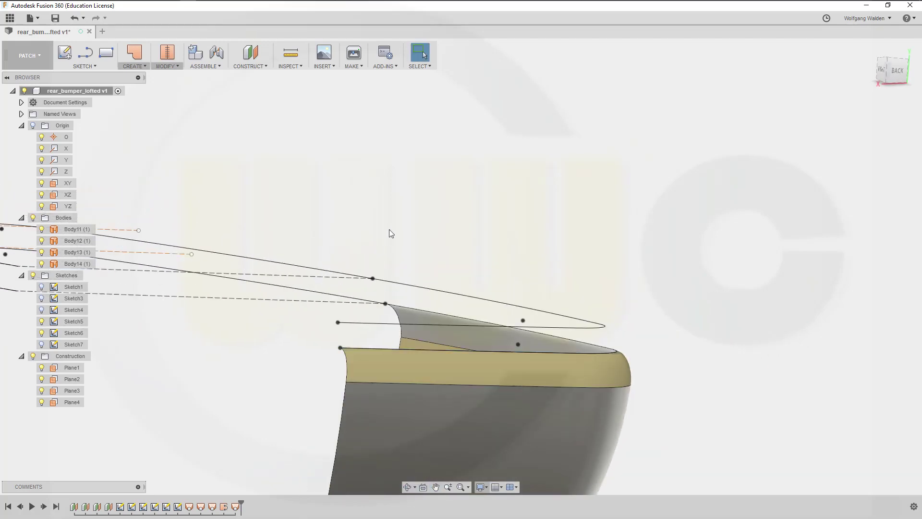
pyautogui.click(175, 64)
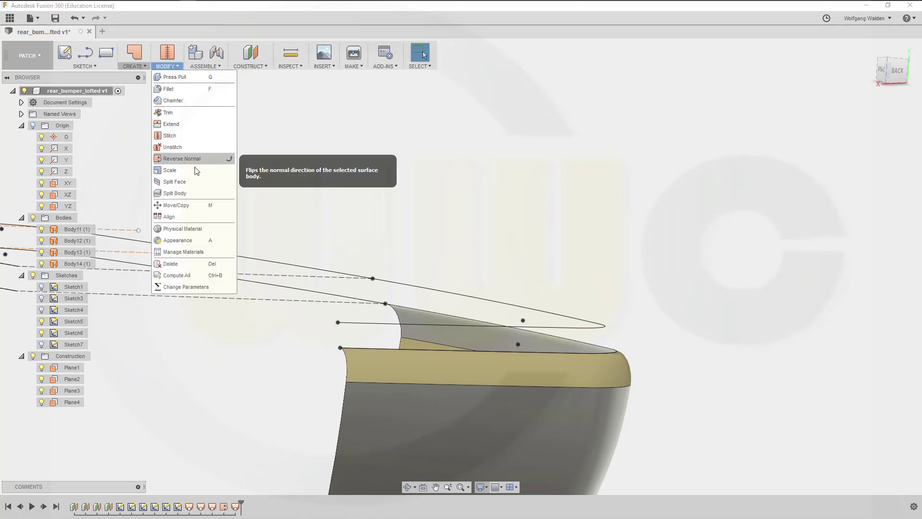
pyautogui.click(182, 159)
pyautogui.click(410, 365)
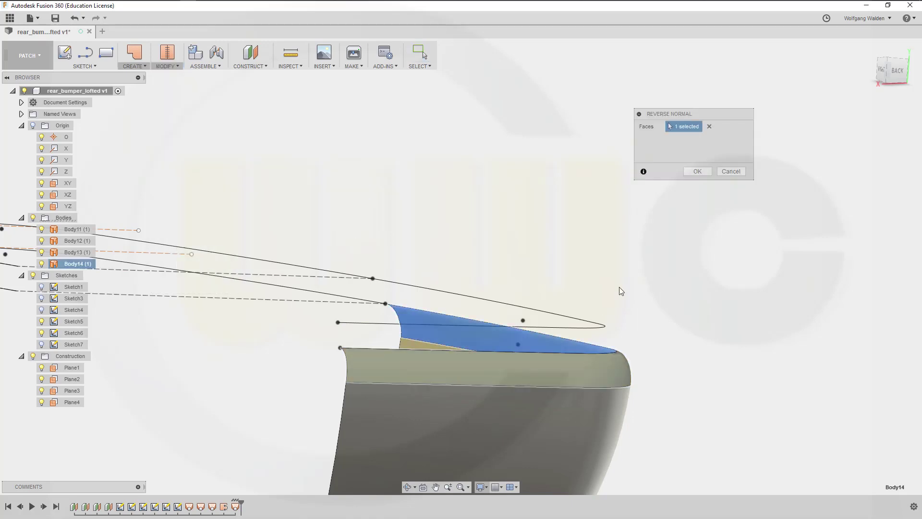
pyautogui.click(698, 171)
# Orbit around the bumper corner to inspect the flipped Body14 patch and its extent
pyautogui.moveTo(530, 247)
pyautogui.keyDown('shift'); pyautogui.mouseDown(button='middle')
pyautogui.moveTo(530, 261)
pyautogui.moveTo(532, 249)
pyautogui.moveTo(546, 255)
pyautogui.mouseUp(button='middle'); pyautogui.keyUp('shift')
pyautogui.keyDown('shift'); pyautogui.moveTo(490, 297); pyautogui.dragTo(506, 205, button='middle'); pyautogui.keyUp('shift')
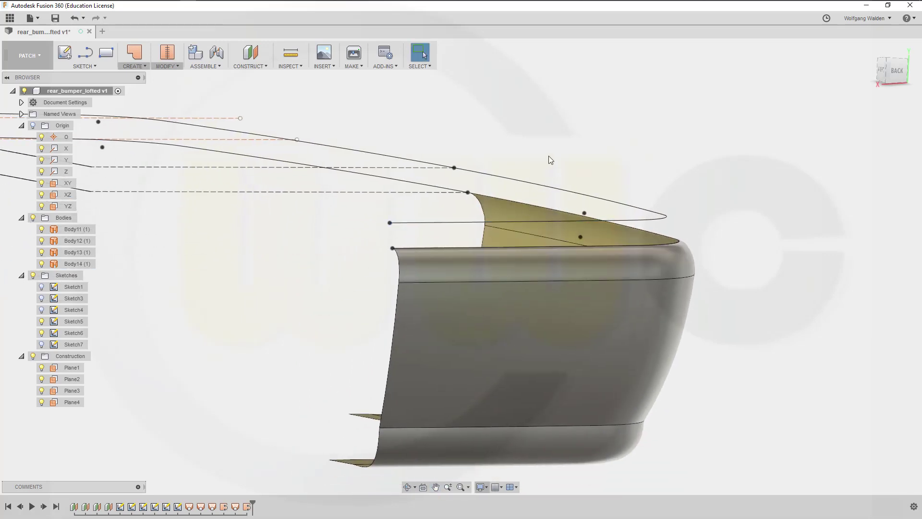
pyautogui.click(495, 234)
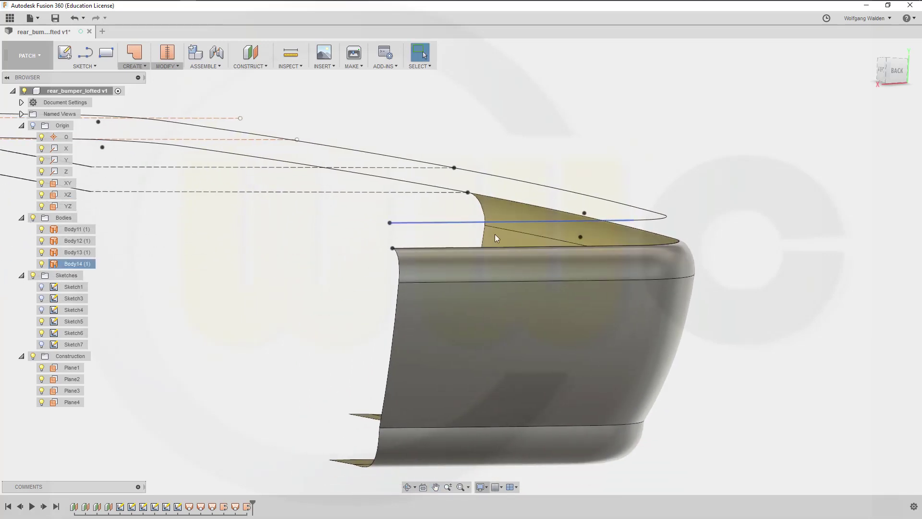
pyautogui.click(459, 230)
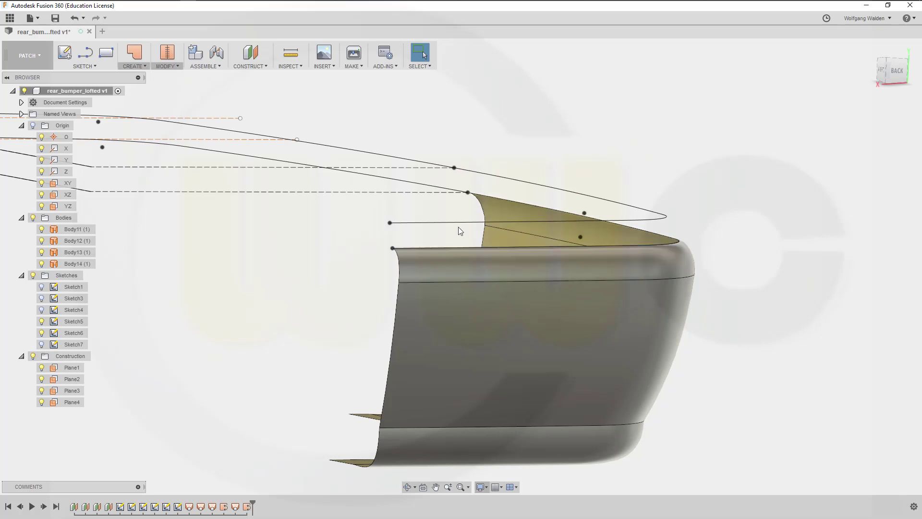
pyautogui.keyDown('shift'); pyautogui.moveTo(298, 289); pyautogui.dragTo(578, 153, button='middle'); pyautogui.keyUp('shift')
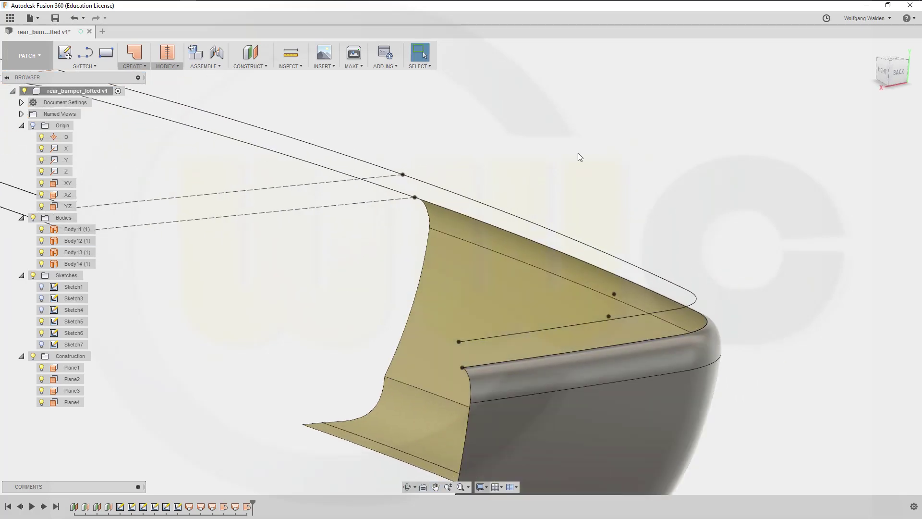
pyautogui.click(144, 67)
# Start a new loft from the upper sketch curve to the bumper's top edge, with chaining on
pyautogui.click(140, 115)
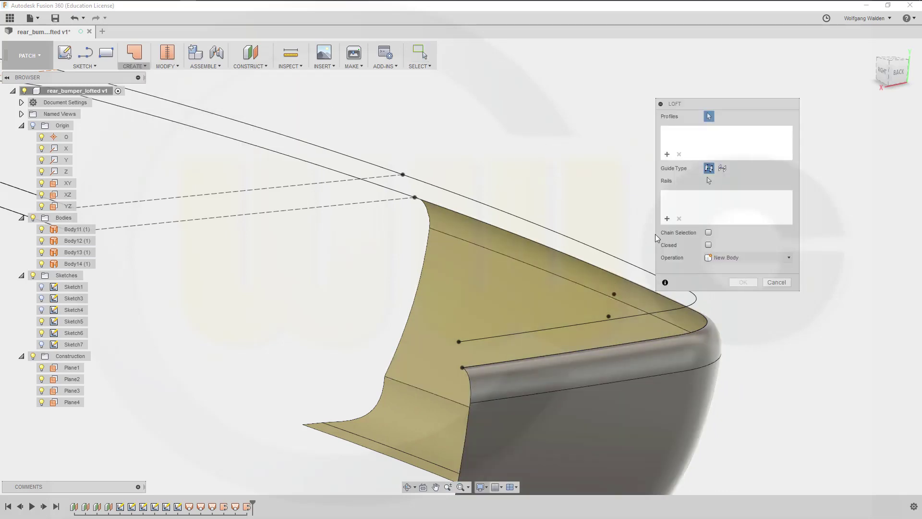
pyautogui.click(709, 233)
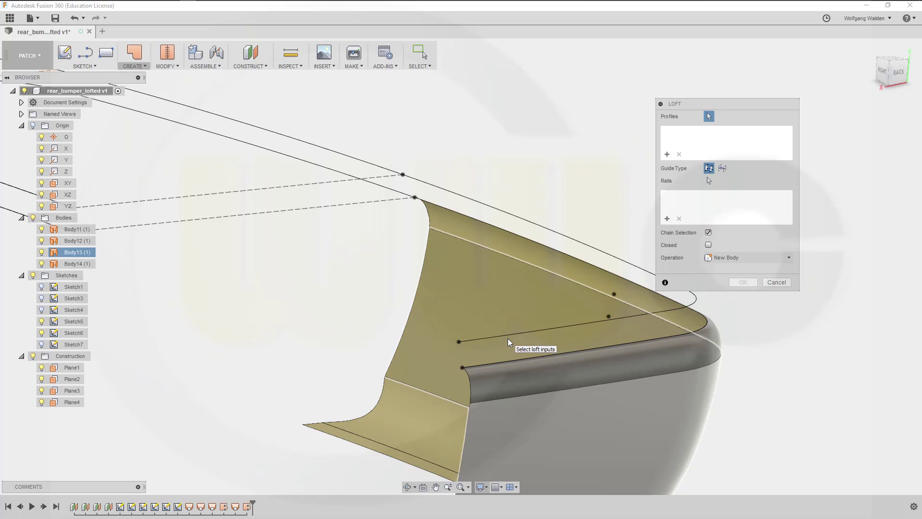
pyautogui.click(506, 336)
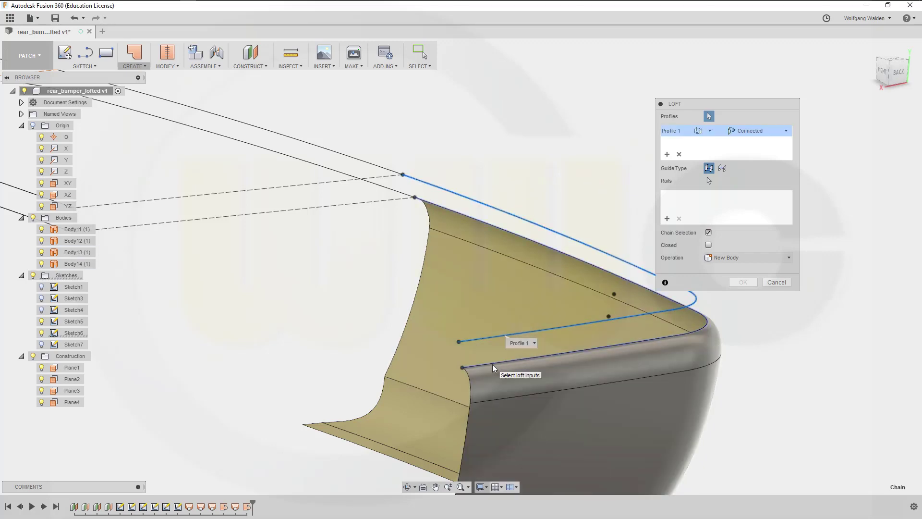
pyautogui.click(492, 364)
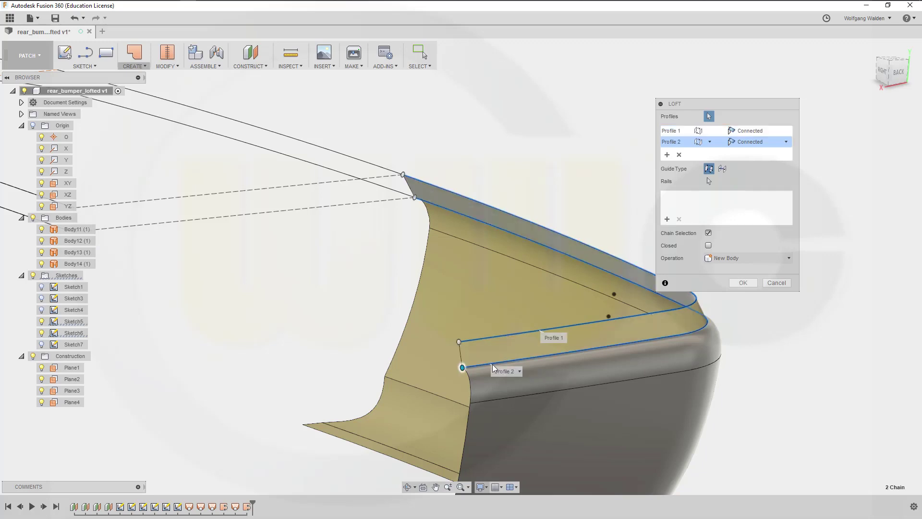
pyautogui.moveTo(583, 192); pyautogui.dragTo(488, 219, button='middle')
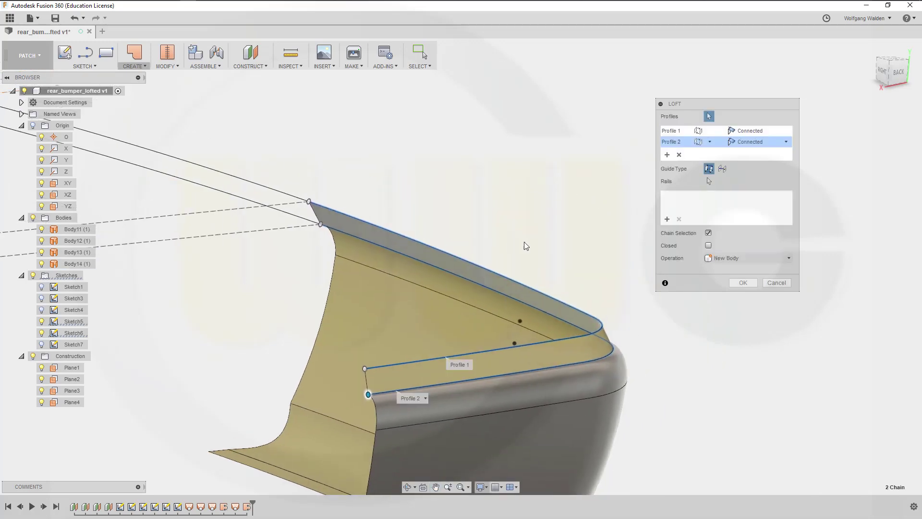
pyautogui.keyDown('shift'); pyautogui.moveTo(573, 235); pyautogui.dragTo(490, 239, button='middle'); pyautogui.keyUp('shift')
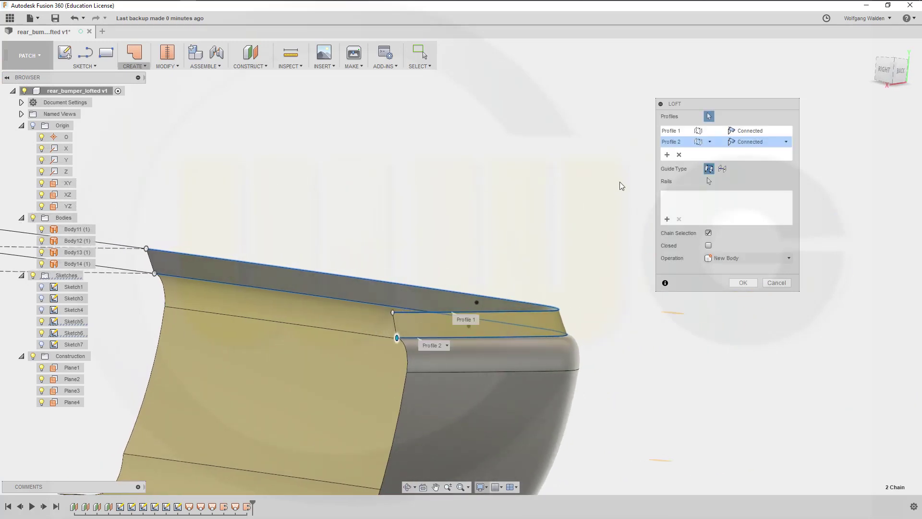
# Set both profile end conditions to Direction, with Profile 1's takeoff angle at 90°
pyautogui.click(768, 131)
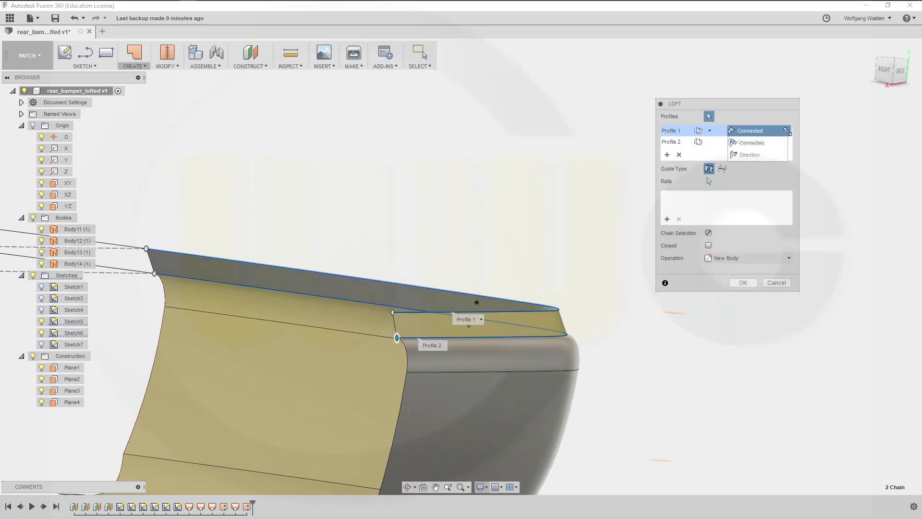
pyautogui.click(773, 131)
pyautogui.click(768, 154)
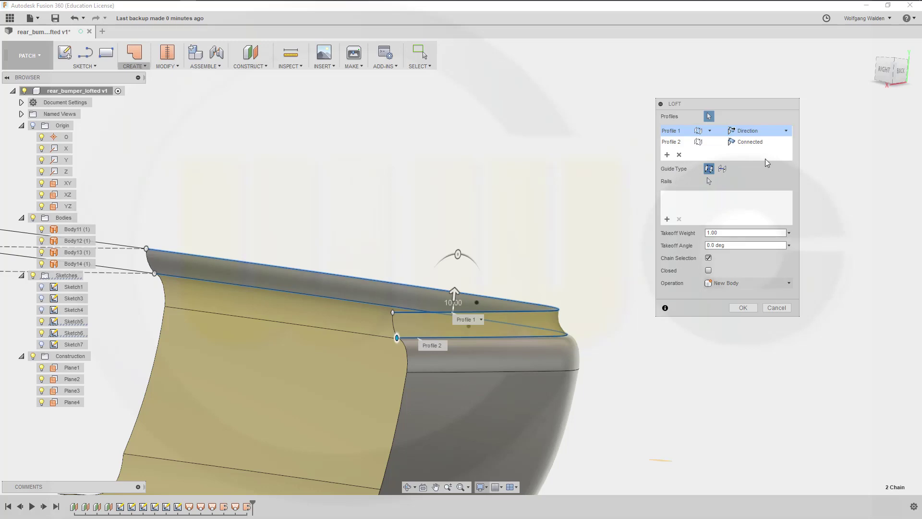
pyautogui.moveTo(459, 251); pyautogui.dragTo(400, 321)
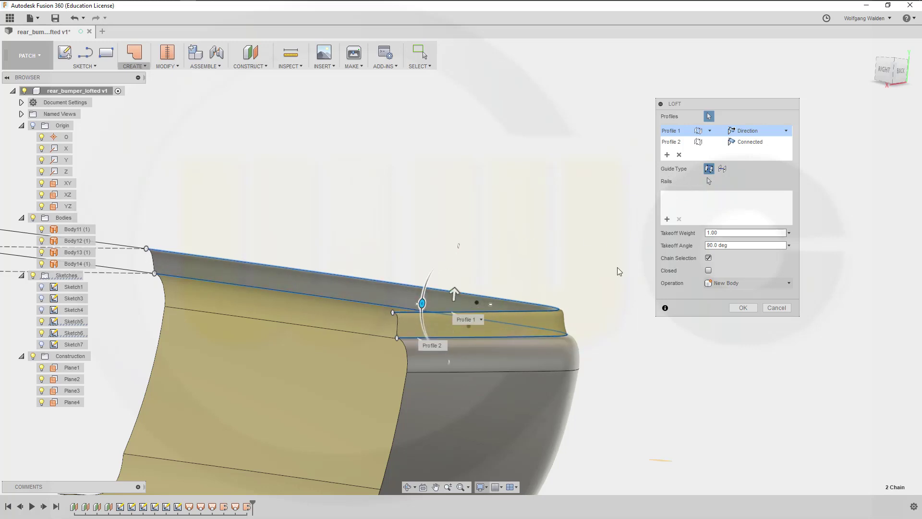
pyautogui.click(788, 142)
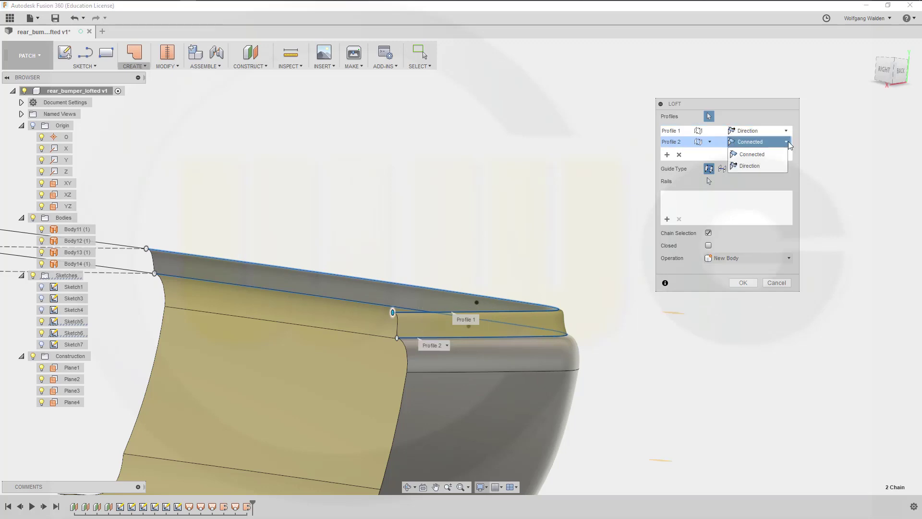
pyautogui.click(754, 167)
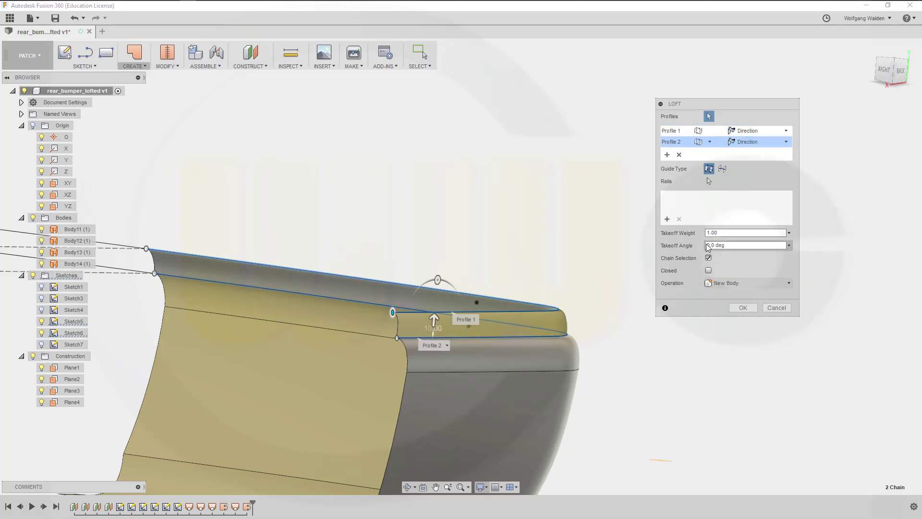
# Create the top corner loft patch and reverse its face normal
pyautogui.click(742, 308)
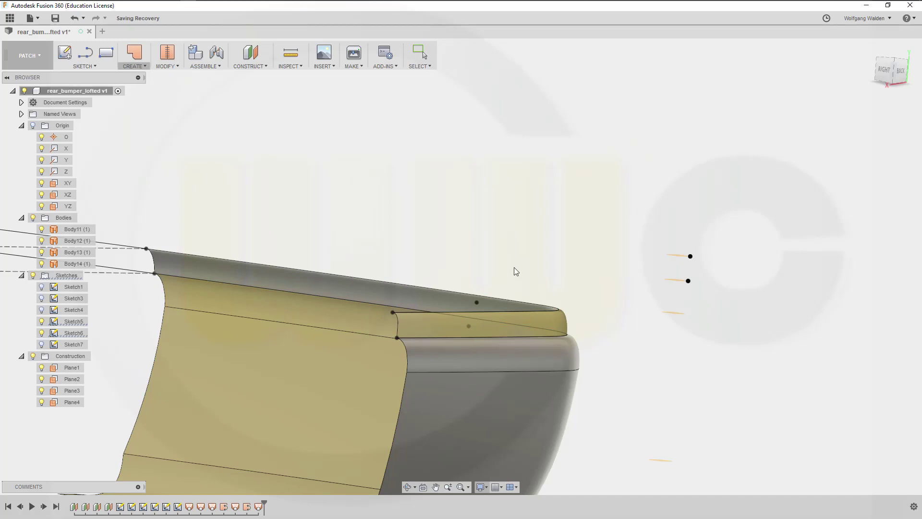
pyautogui.moveTo(566, 221); pyautogui.dragTo(598, 168, button='middle')
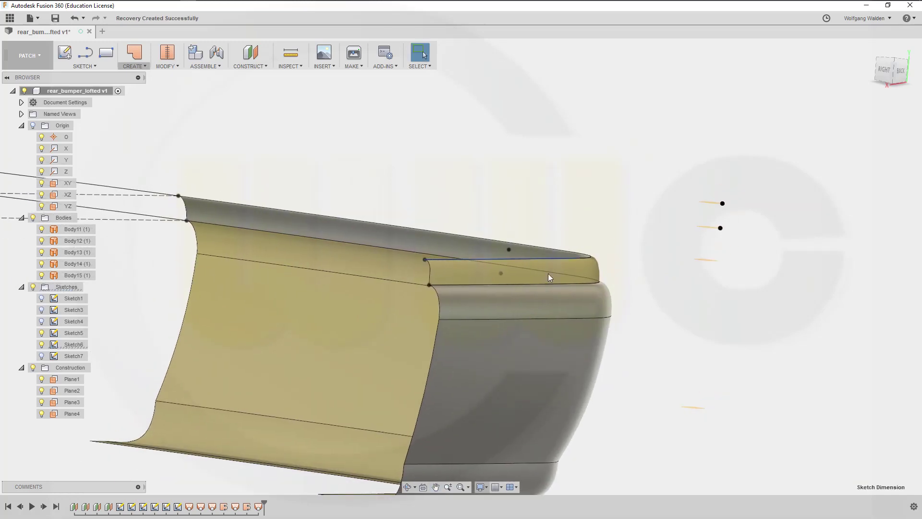
pyautogui.click(178, 68)
pyautogui.click(182, 159)
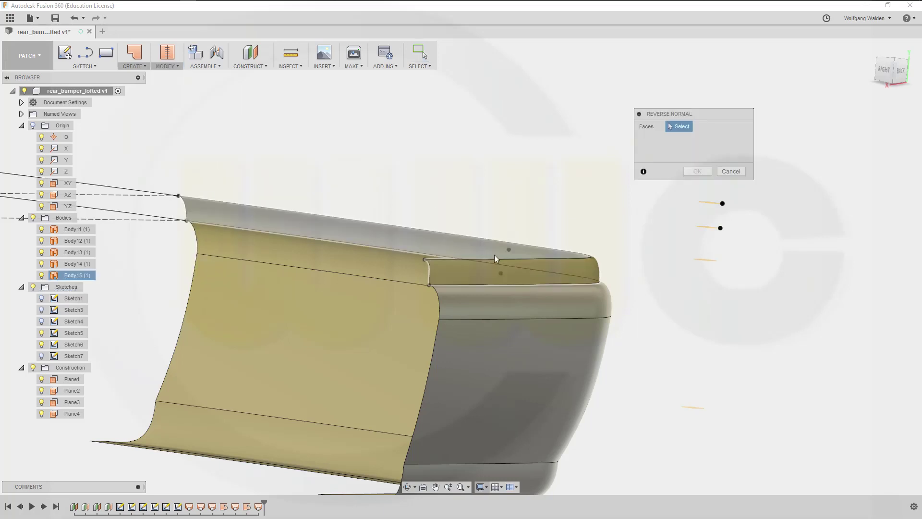
pyautogui.click(486, 269)
pyautogui.click(698, 171)
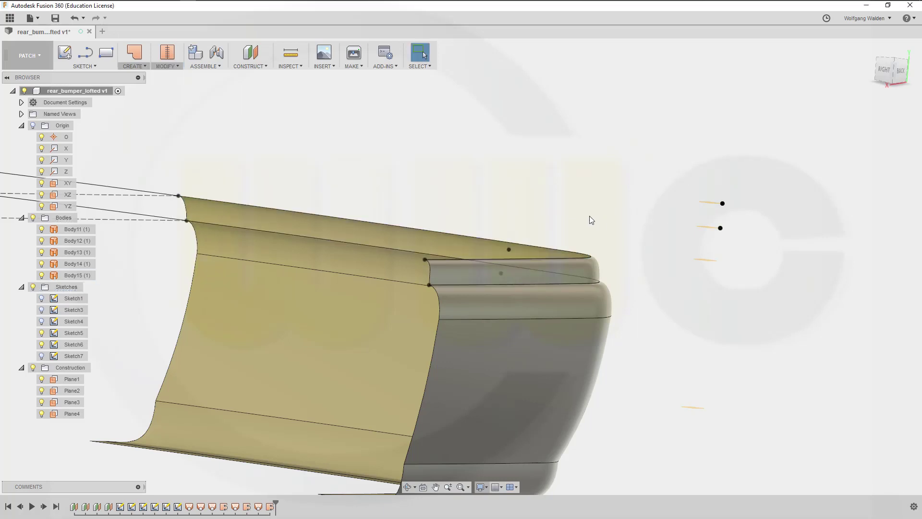
pyautogui.keyDown('shift'); pyautogui.moveTo(590, 215); pyautogui.dragTo(609, 325, button='middle'); pyautogui.keyUp('shift')
pyautogui.press('Escape')
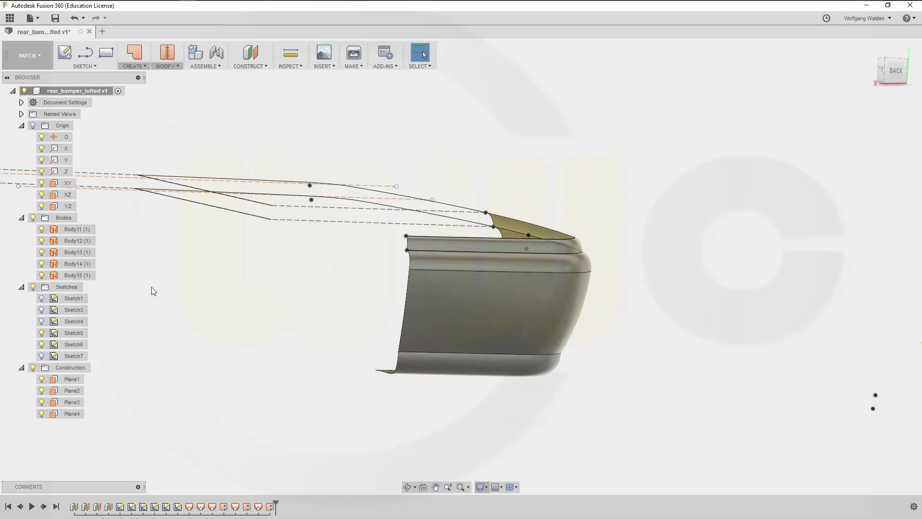
# Stitch Body11 through Body15 into the single surface body Body16
pyautogui.click(174, 64)
pyautogui.click(181, 138)
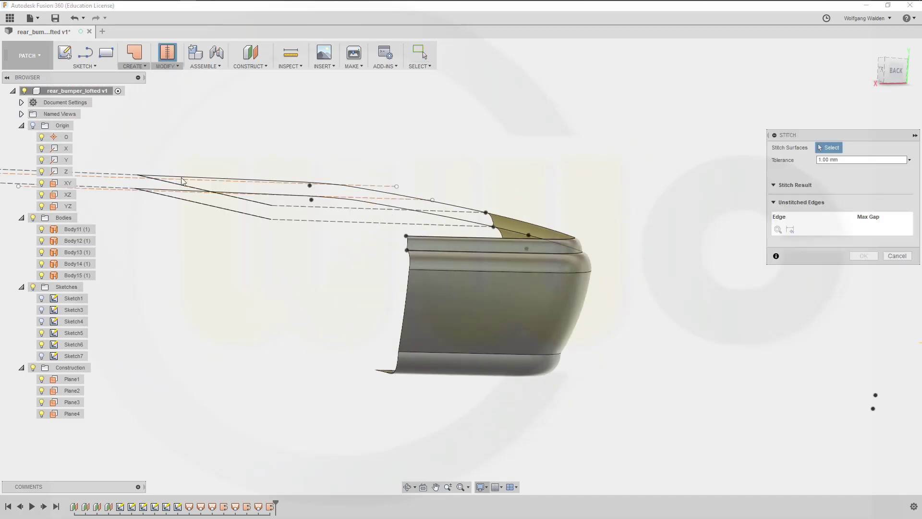
pyautogui.click(78, 230)
pyautogui.click(76, 241)
pyautogui.click(70, 252)
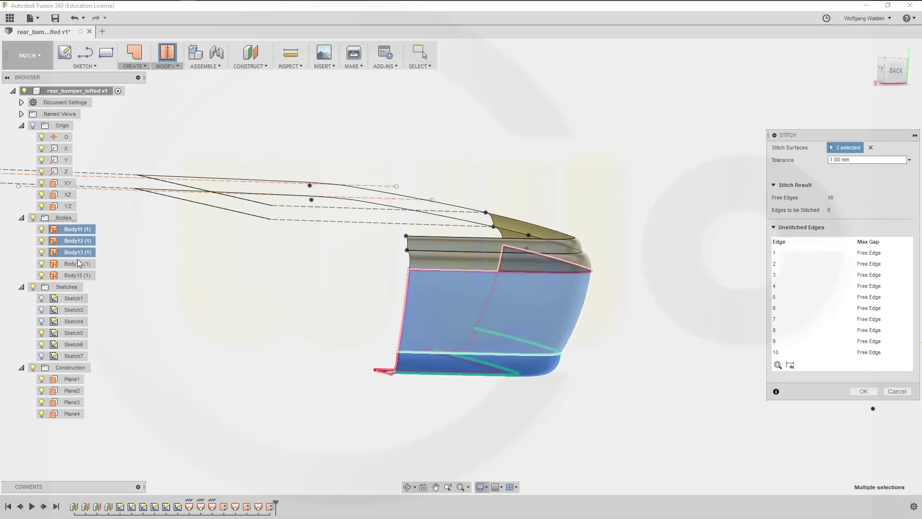
pyautogui.click(72, 264)
pyautogui.click(74, 275)
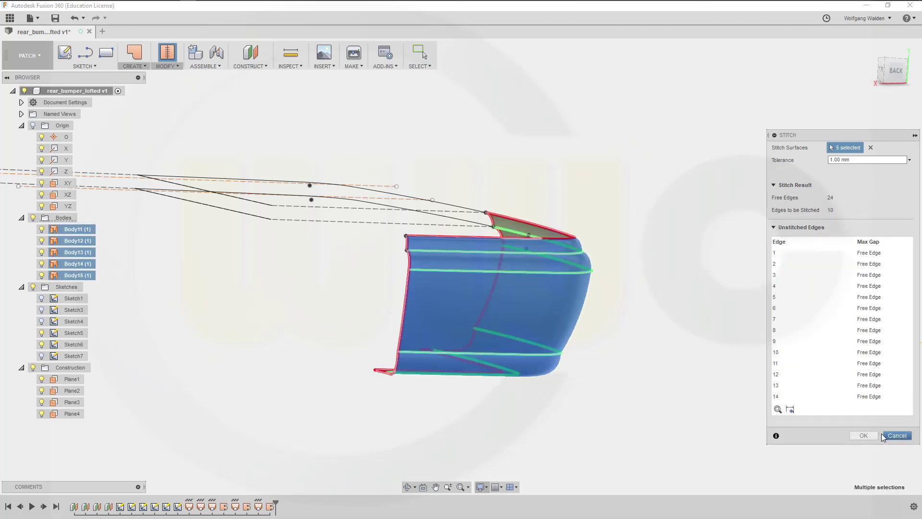
pyautogui.click(863, 436)
pyautogui.keyDown('shift'); pyautogui.moveTo(638, 350); pyautogui.dragTo(615, 254, button='middle'); pyautogui.keyUp('shift')
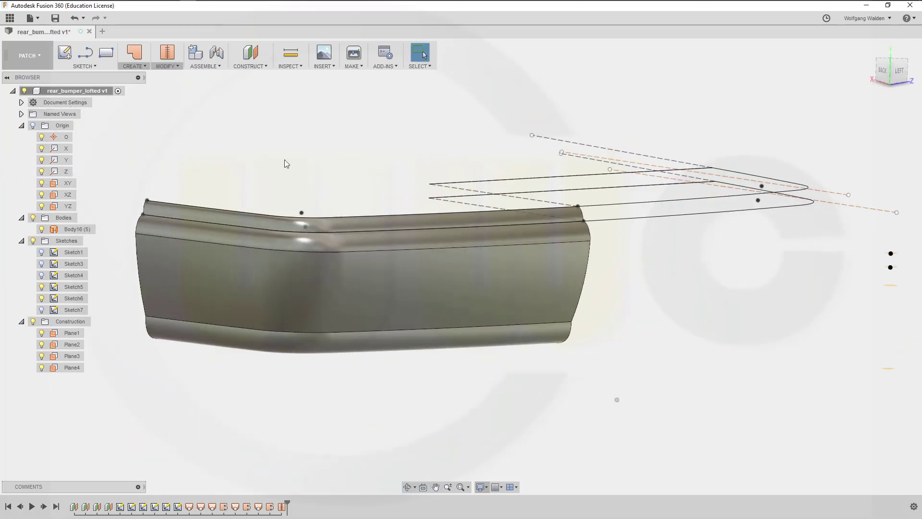
# Mirror stitched Body16 across the XY plane, replacing a mistaken YZ pick, to create Body17
pyautogui.click(144, 67)
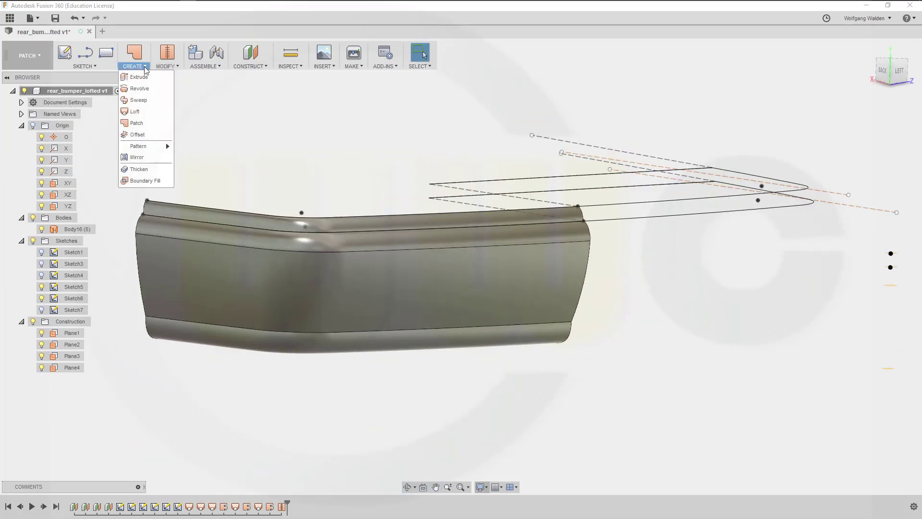
pyautogui.click(123, 157)
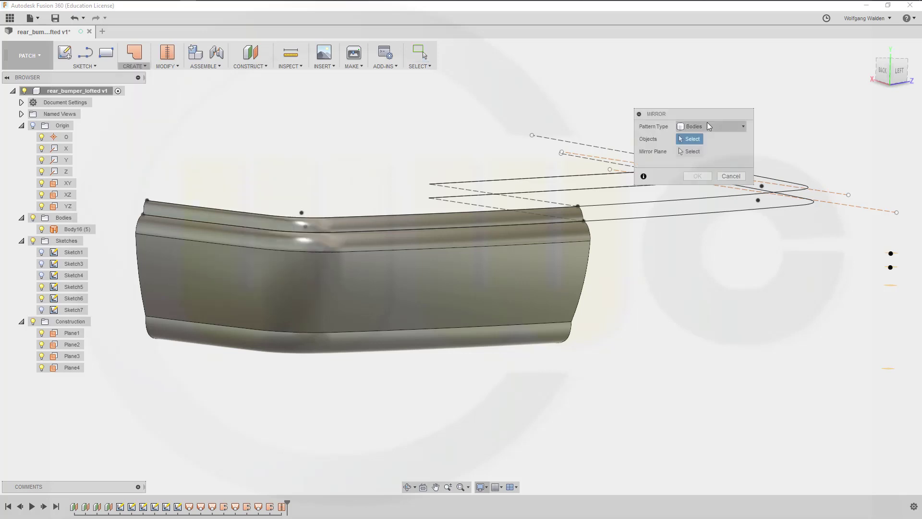
pyautogui.click(423, 282)
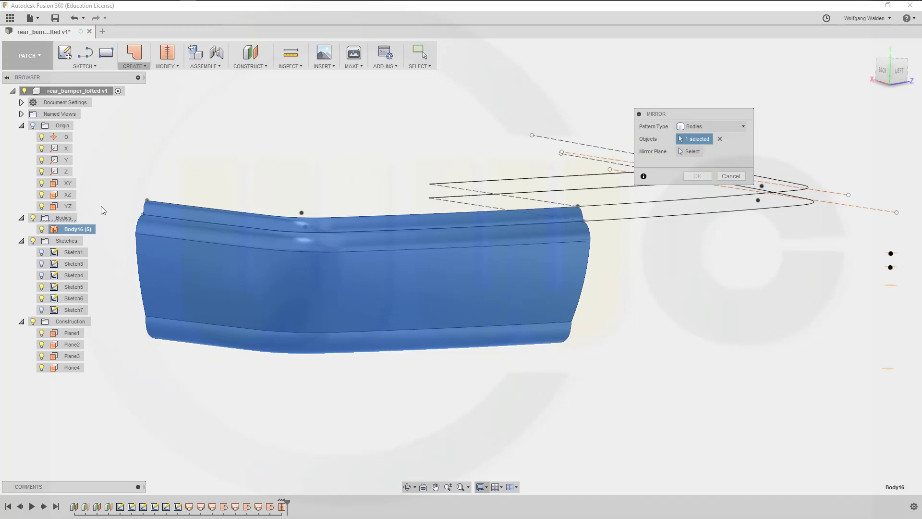
pyautogui.click(690, 151)
pyautogui.click(68, 209)
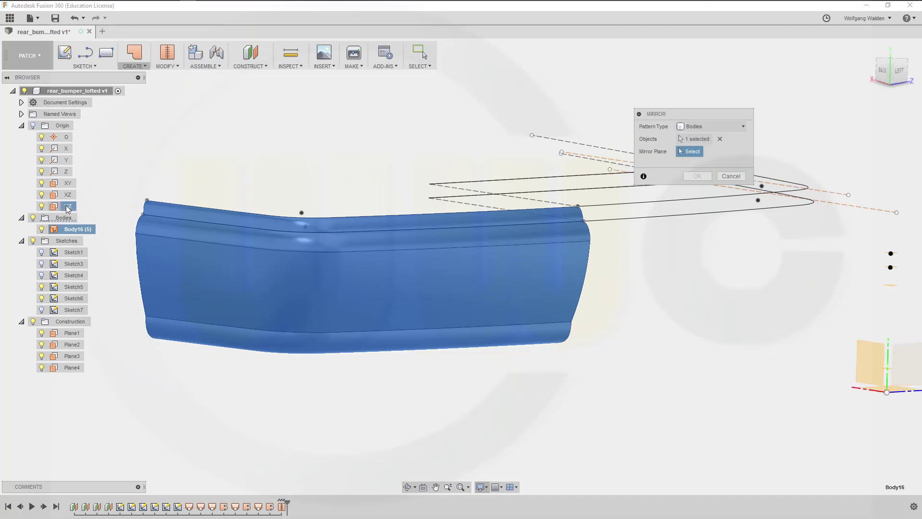
pyautogui.moveTo(648, 336); pyautogui.dragTo(535, 288, button='middle')
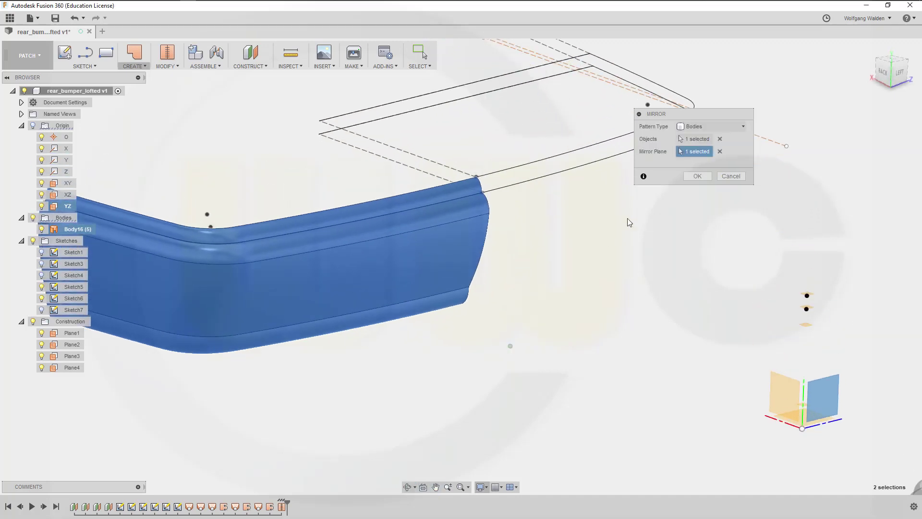
pyautogui.click(719, 151)
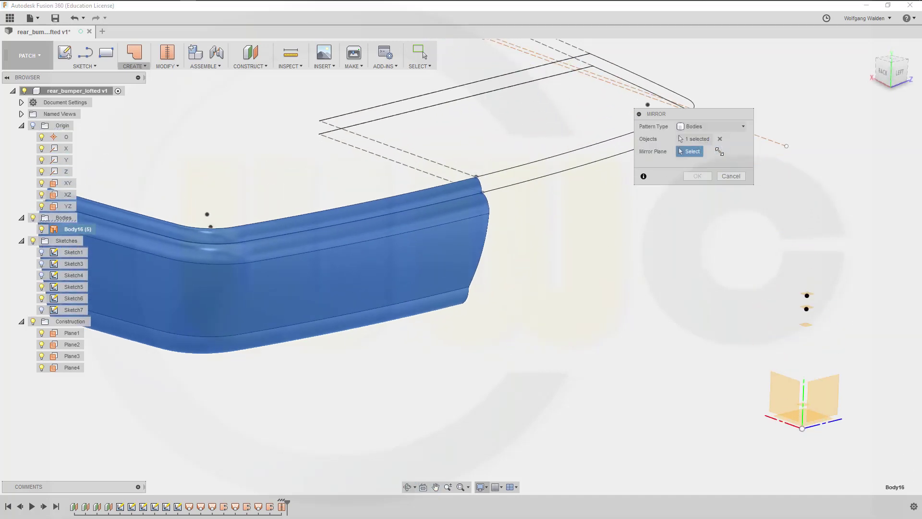
pyautogui.click(777, 385)
pyautogui.click(698, 176)
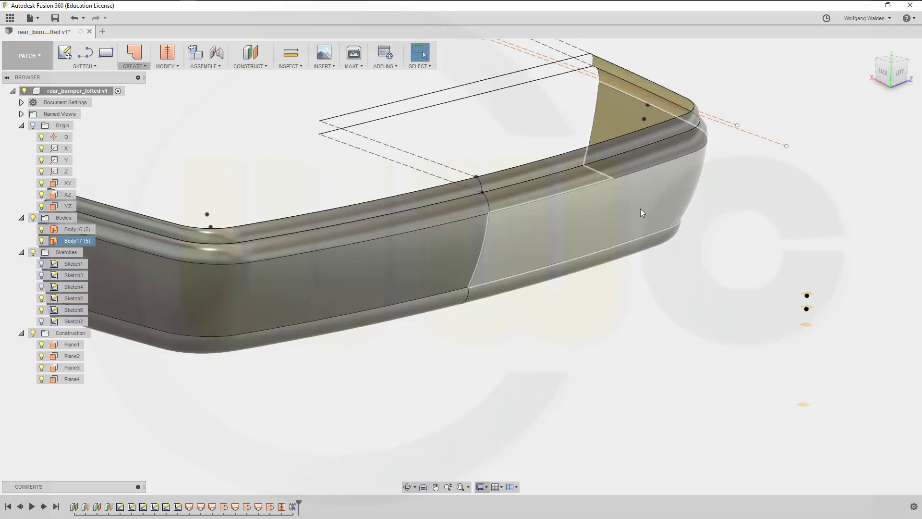
pyautogui.moveTo(525, 312); pyautogui.dragTo(595, 349, button='middle')
# Stitch the left and right bumper halves, Body16 and Body17, into the single body Body18
pyautogui.scroll(-1, 594, 350)
pyautogui.scroll(-3, 572, 330)
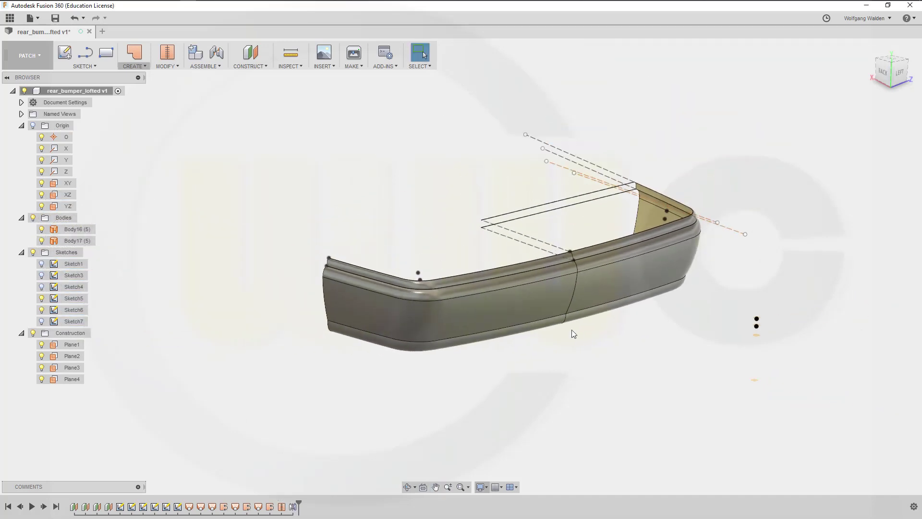
pyautogui.click(176, 61)
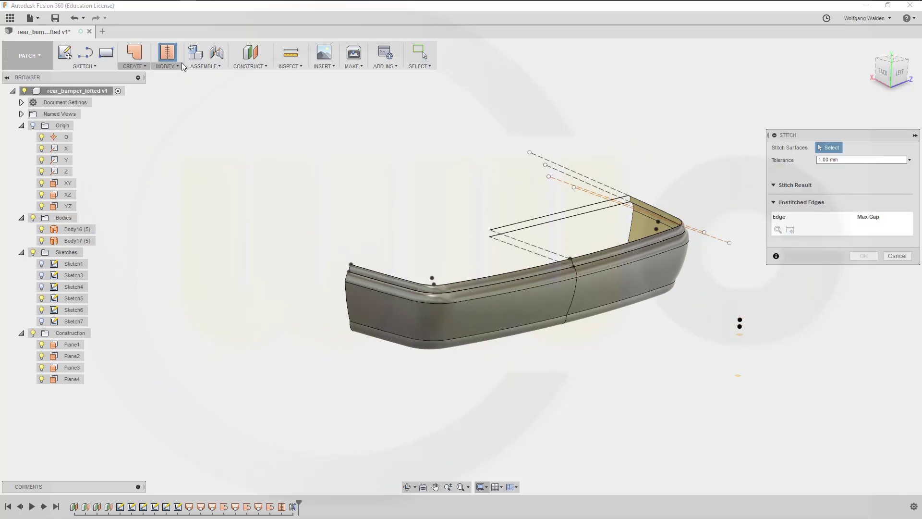
pyautogui.click(178, 65)
pyautogui.moveTo(204, 65)
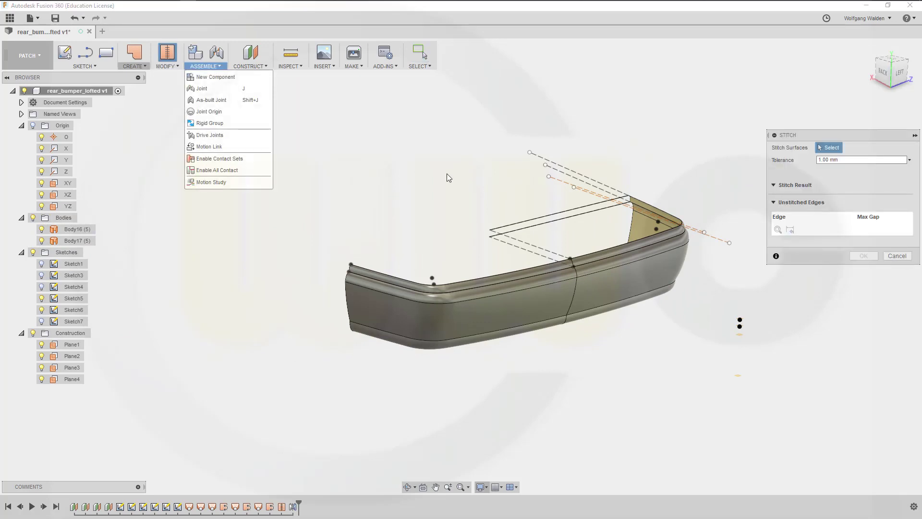
pyautogui.press('Escape')
pyautogui.press('Escape')
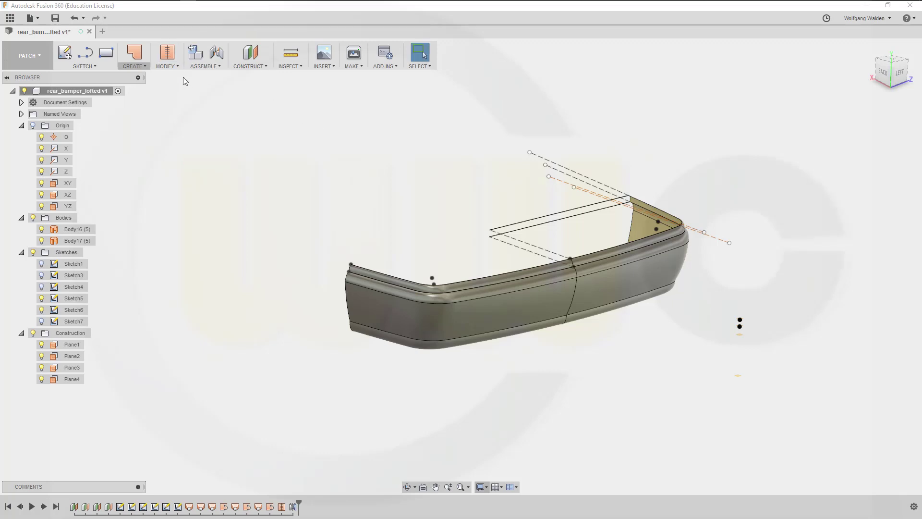
pyautogui.click(177, 65)
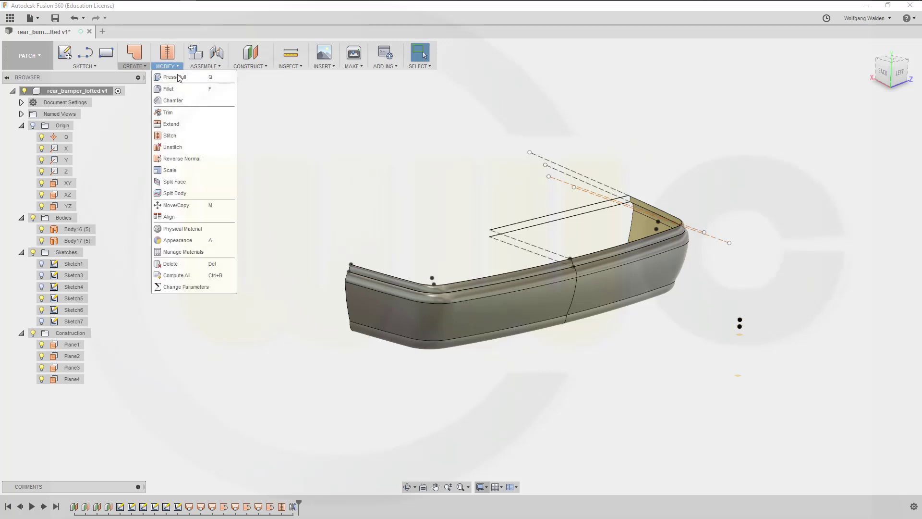
pyautogui.click(165, 135)
pyautogui.click(501, 303)
pyautogui.click(594, 296)
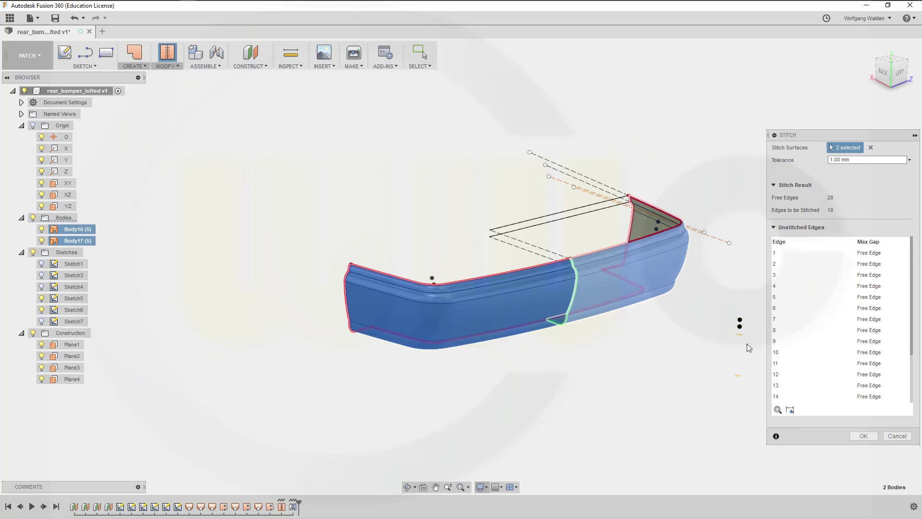
pyautogui.click(858, 435)
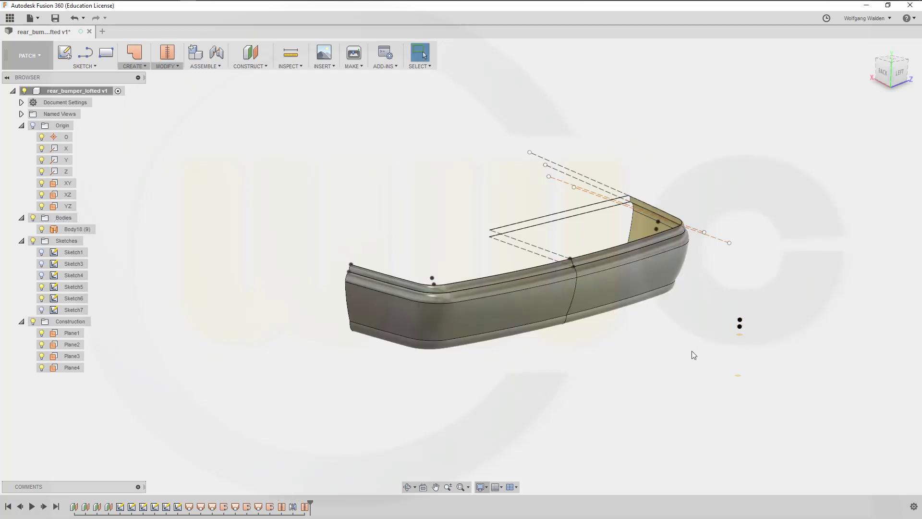
pyautogui.moveTo(631, 340); pyautogui.dragTo(543, 356, button='middle')
pyautogui.moveTo(457, 414); pyautogui.dragTo(475, 410, button='middle')
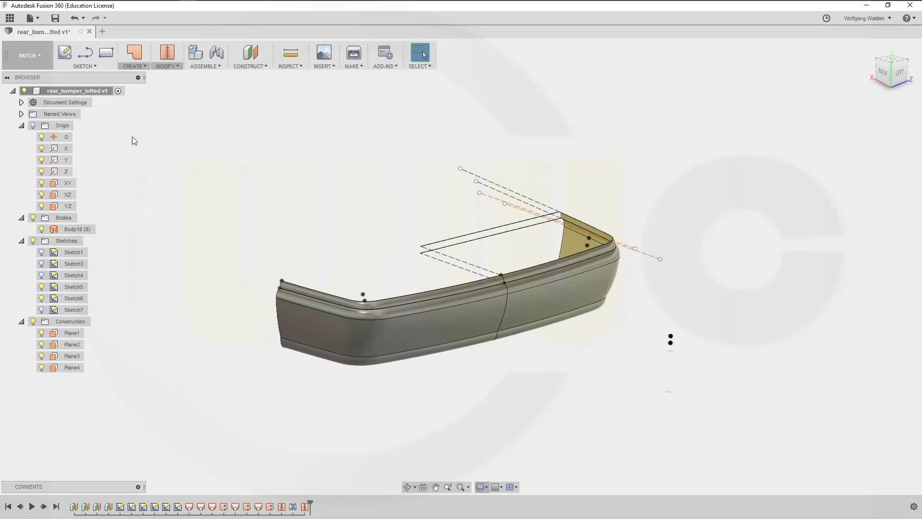